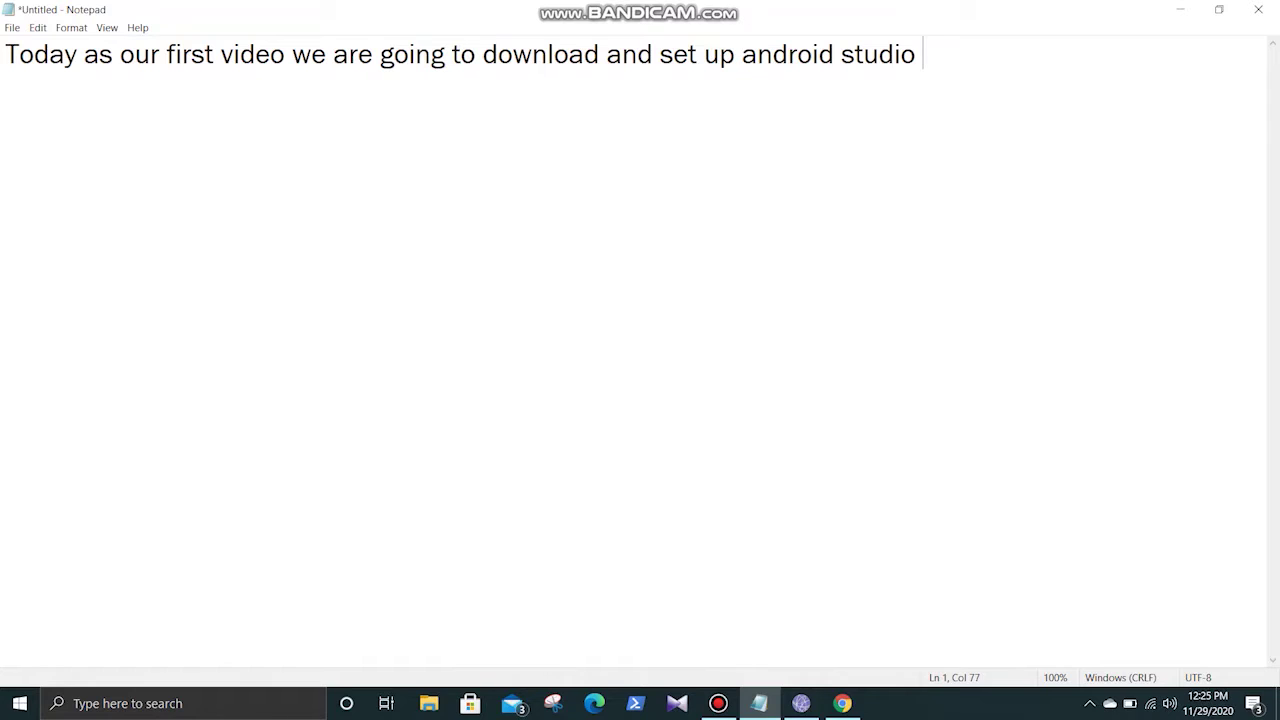
# Step: Complete the sentence in the note with "and finally run our first hello world app....."
pyautogui.write('and finally ')
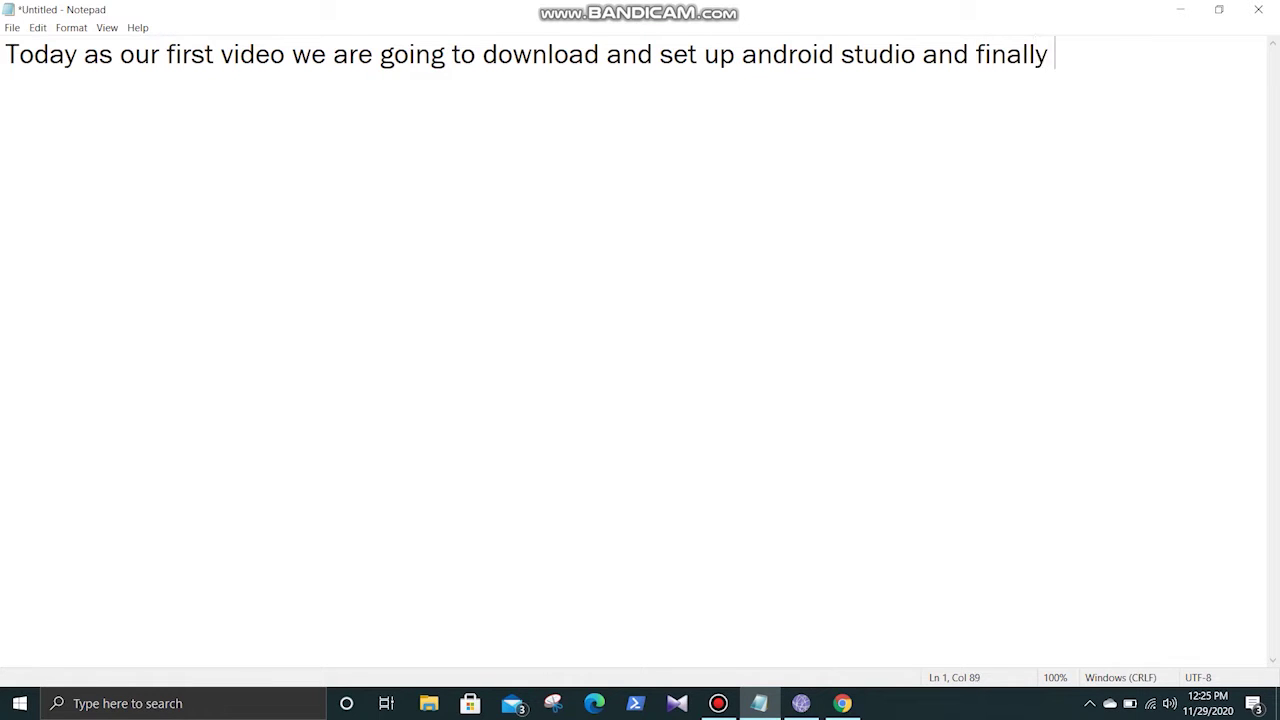
pyautogui.write('run our fird')
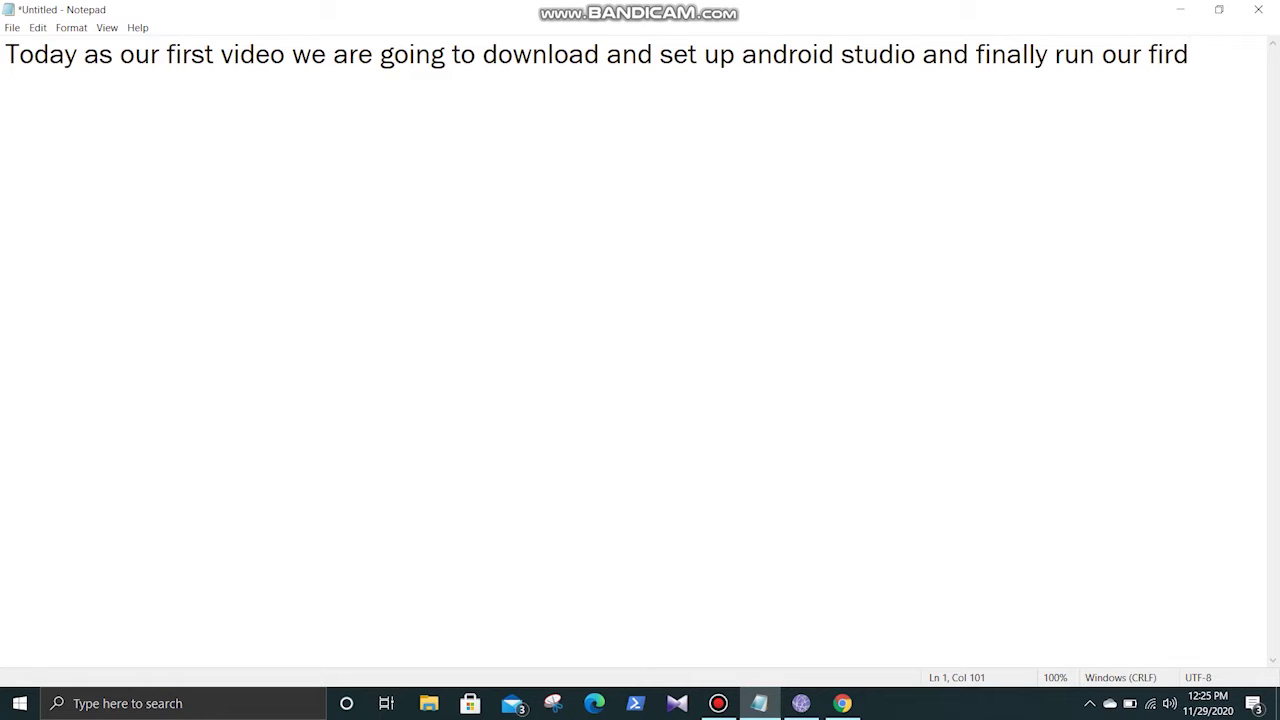
pyautogui.press('BackSpace')
pyautogui.write('st')
pyautogui.write(' hello wo')
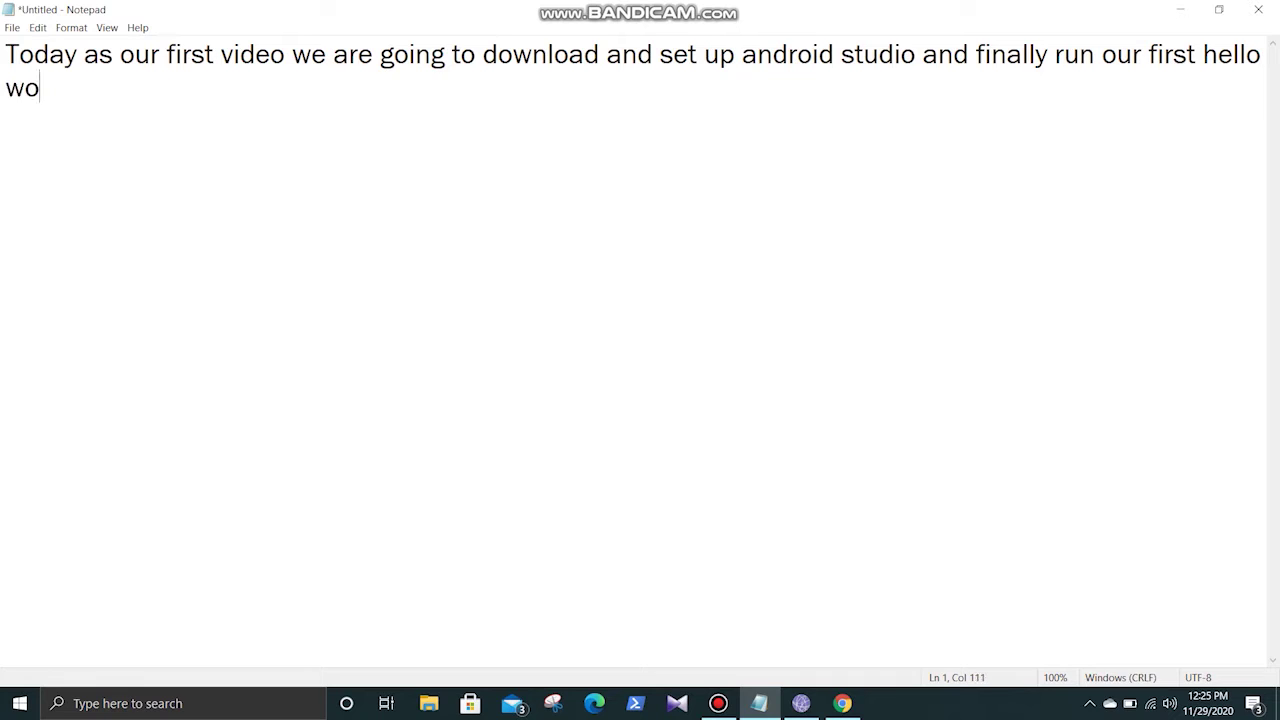
pyautogui.write('rld app')
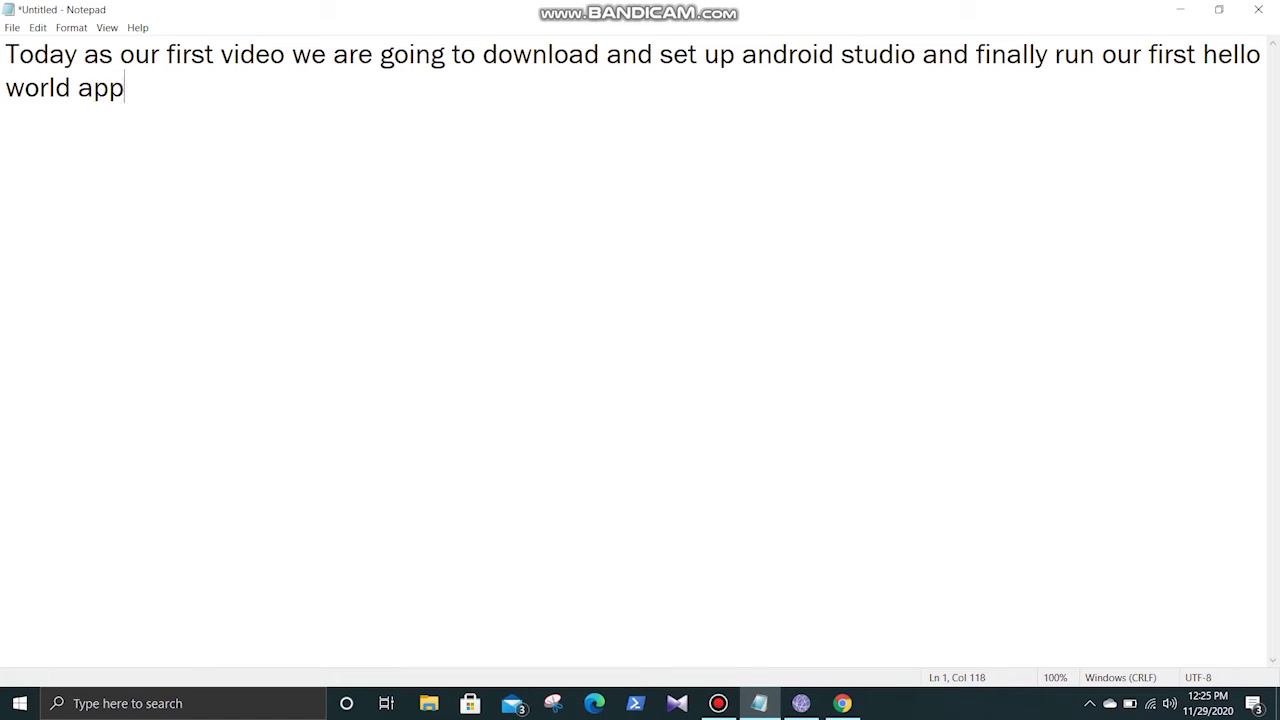
pyautogui.write('.....')
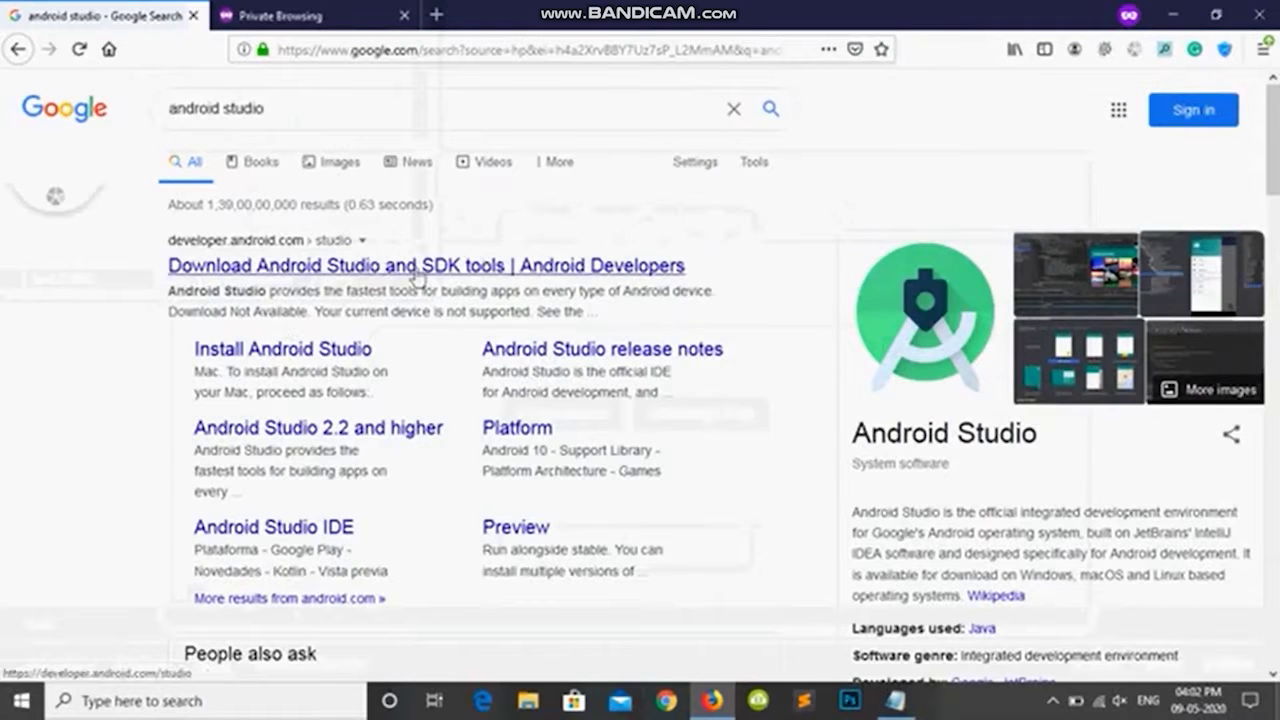
# Step: Download Android Studio for Windows from its developer.android.com page, accepting the terms and conditions and saving the installer file
pyautogui.click(348, 276)
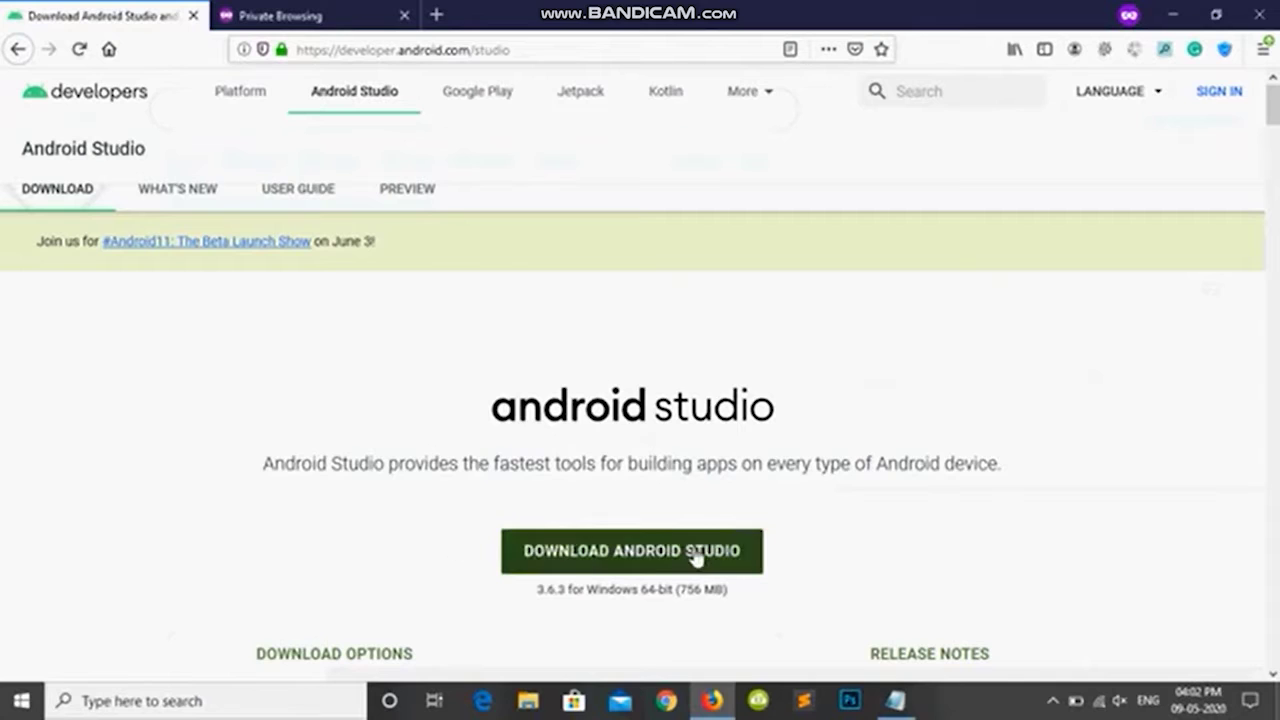
pyautogui.click(645, 560)
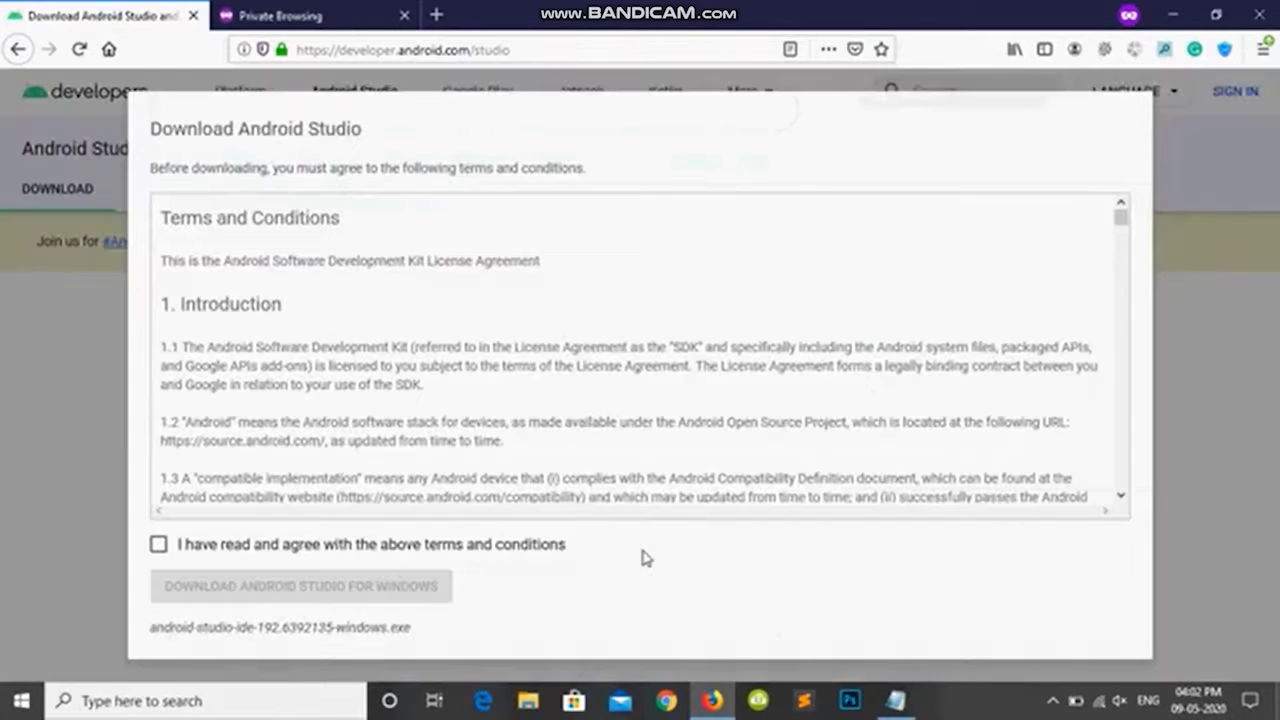
pyautogui.click(215, 553)
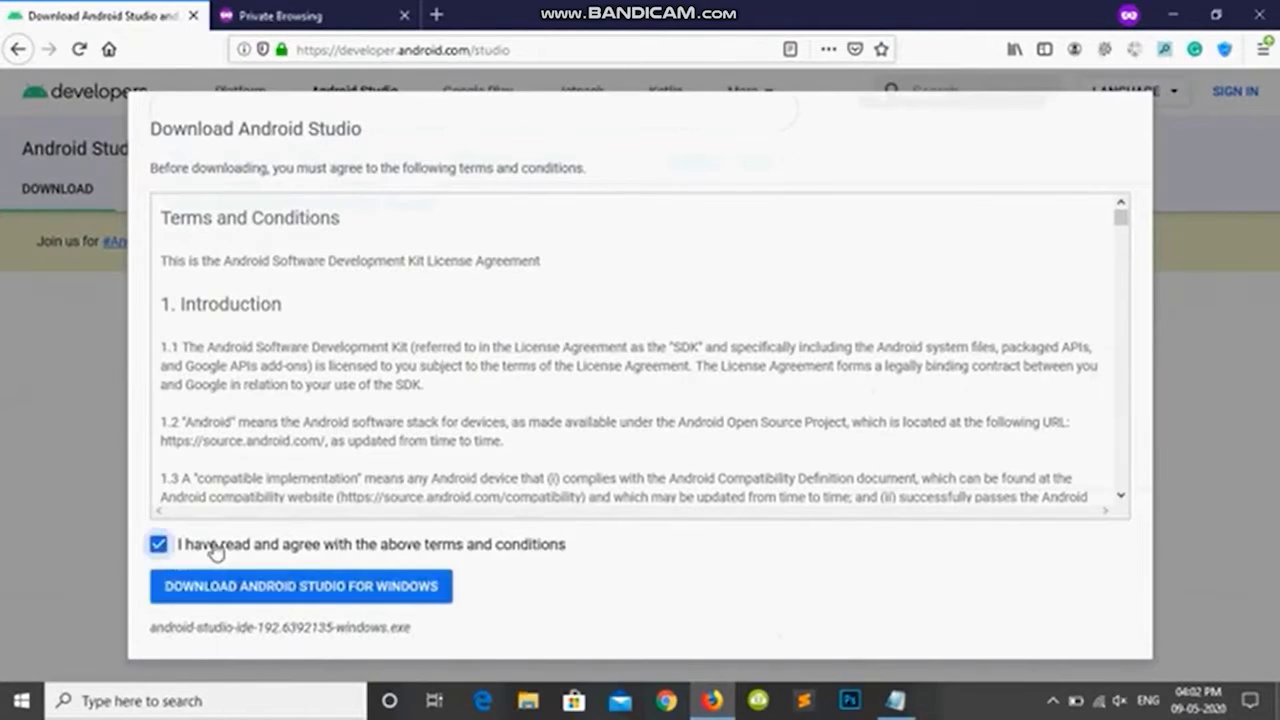
pyautogui.click(325, 594)
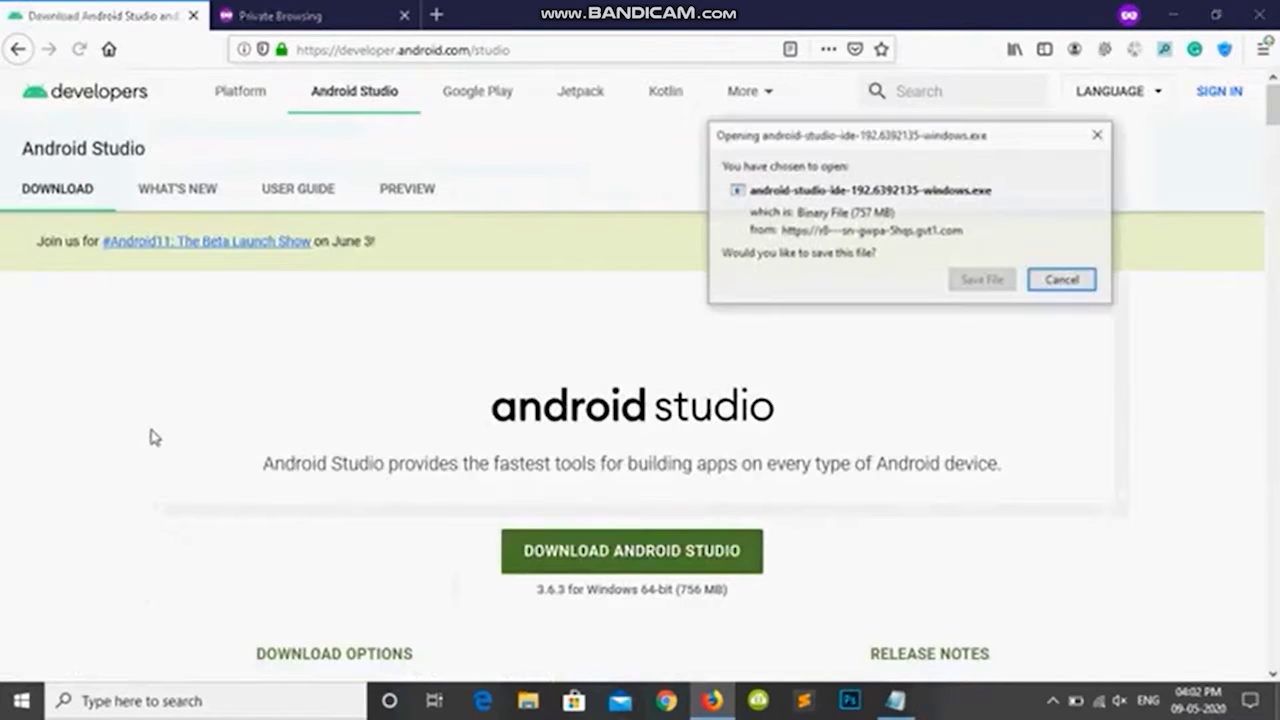
pyautogui.click(150, 437)
pyautogui.scroll(-1, 150, 437)
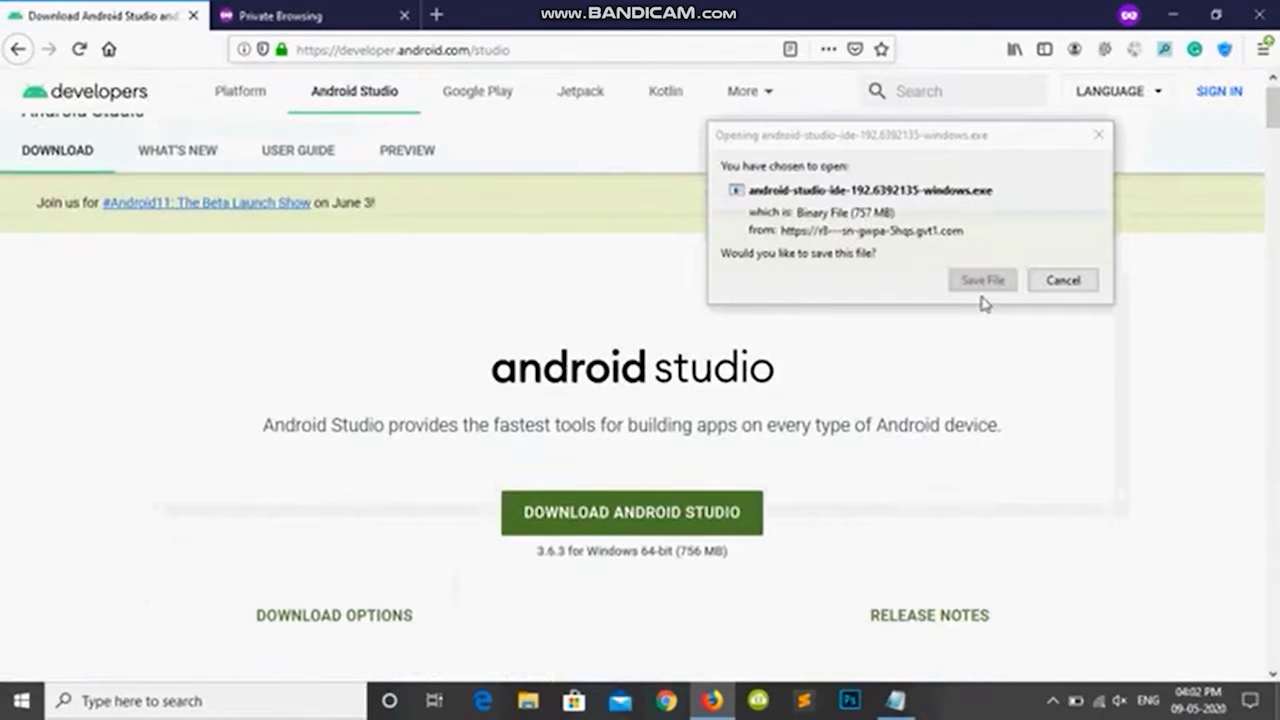
pyautogui.click(990, 286)
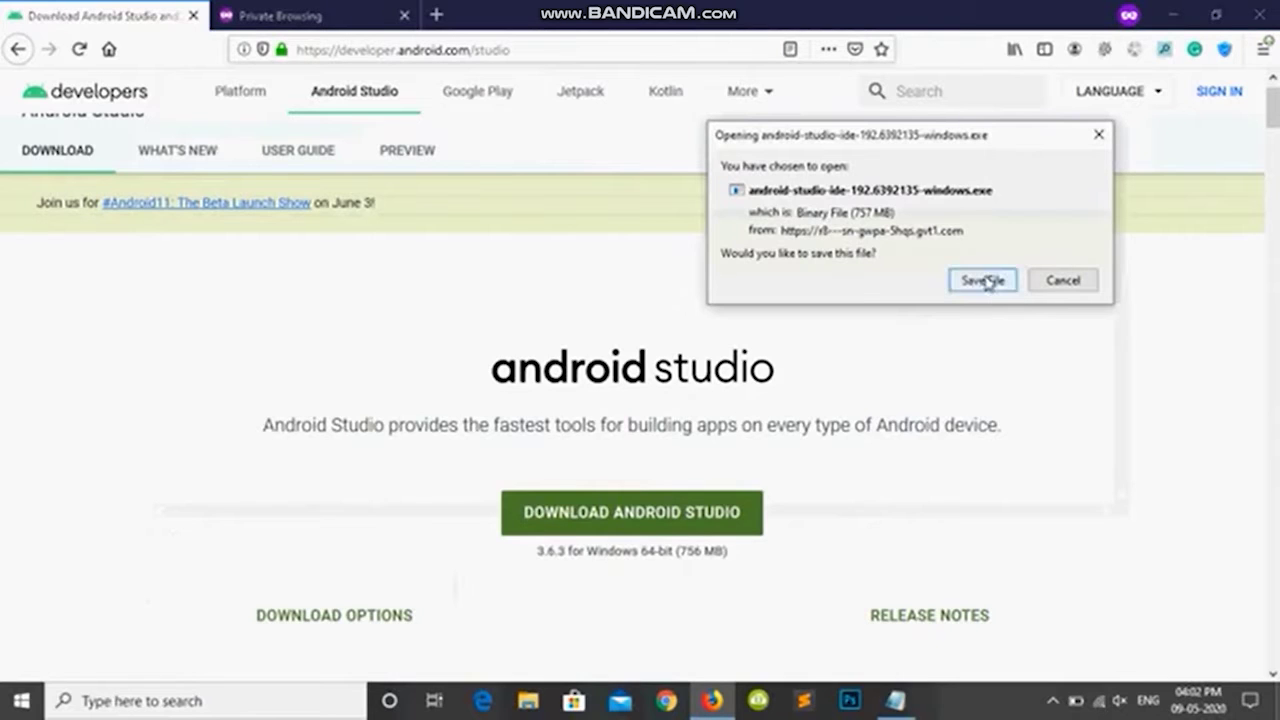
pyautogui.click(985, 281)
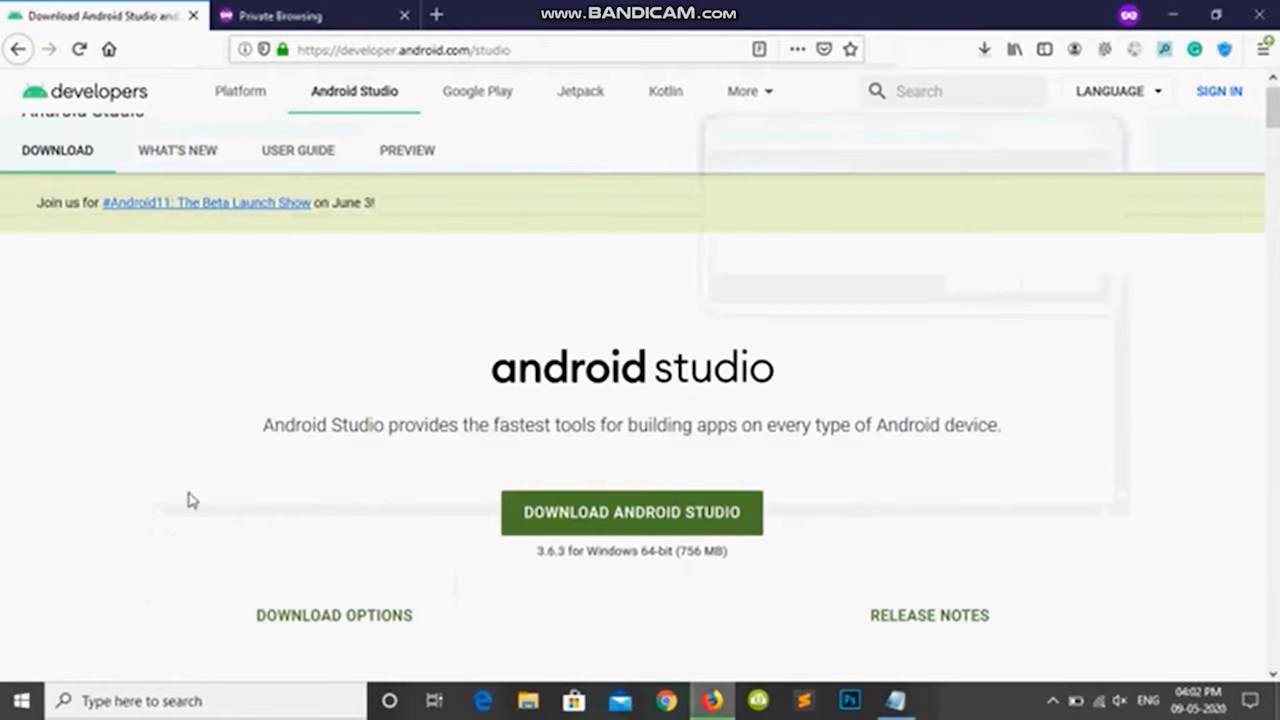
pyautogui.scroll(-3, 185, 502)
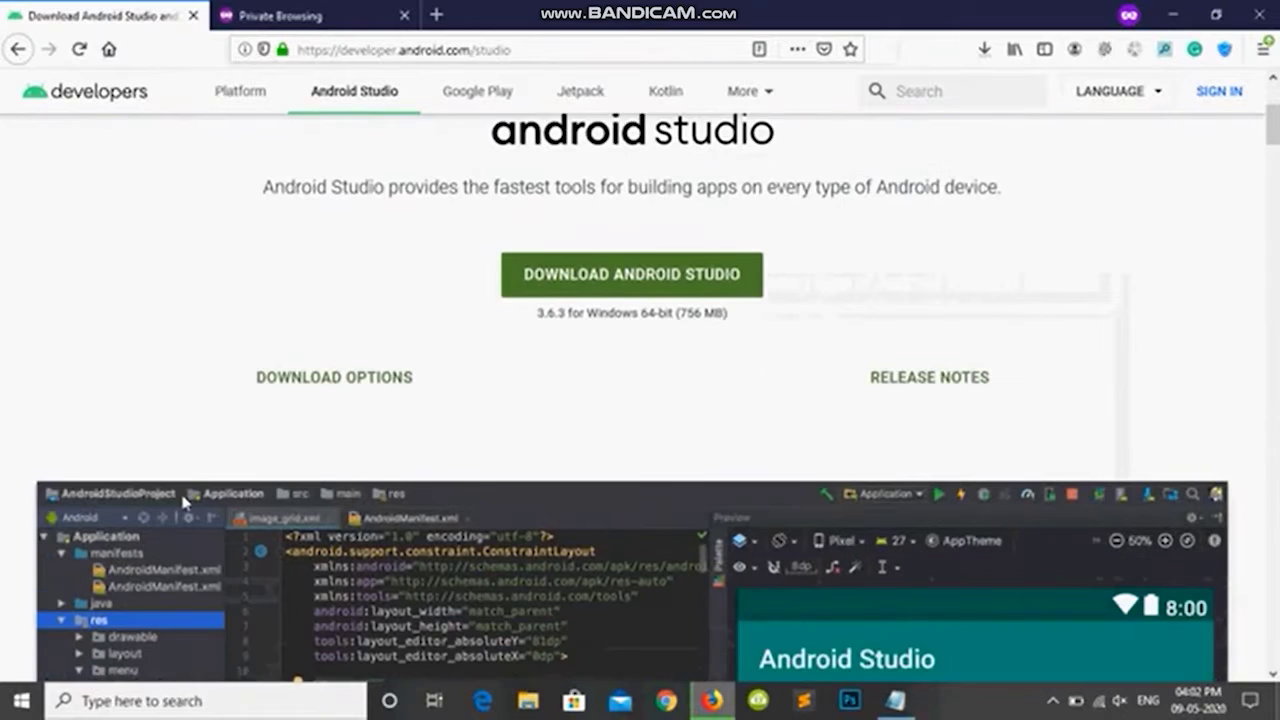
pyautogui.scroll(-12, 185, 502)
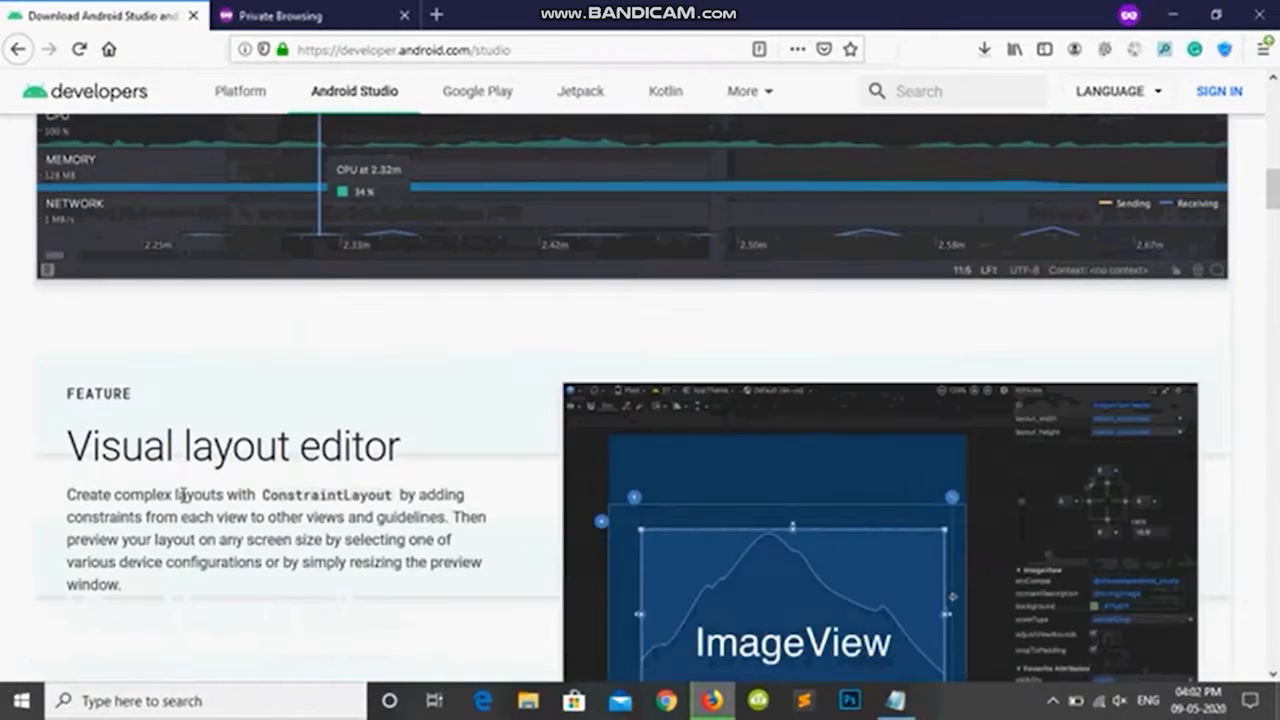
pyautogui.scroll(-2, 183, 494)
pyautogui.scroll(17, 183, 494)
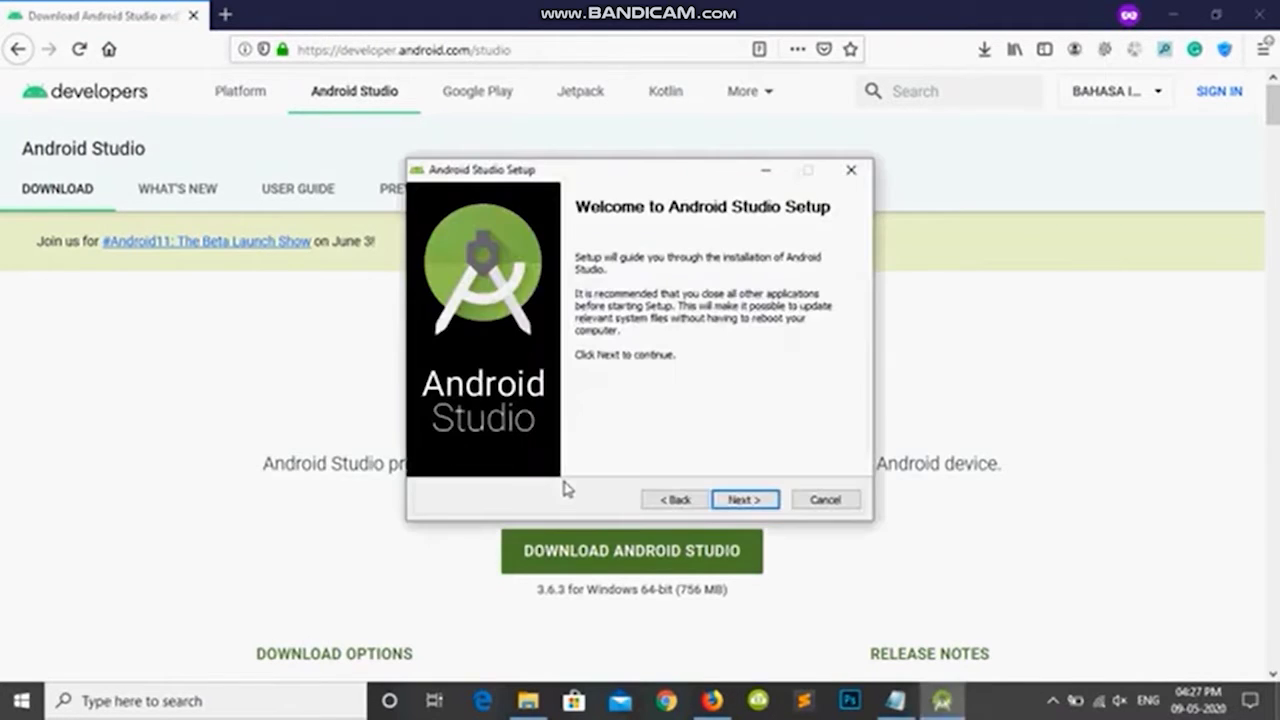
# Step: Install Android Studio with the Android Virtual Device component, using the Start Menu folder "Android Studio"
pyautogui.click(740, 500)
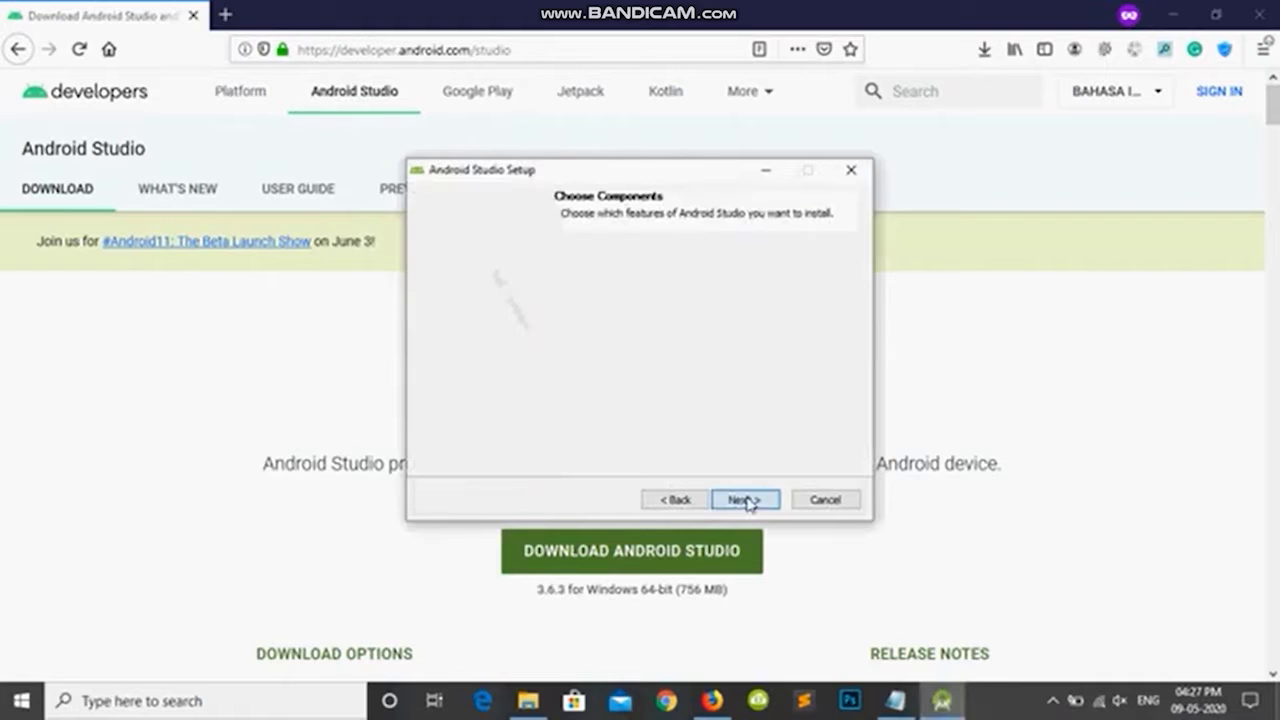
pyautogui.click(766, 506)
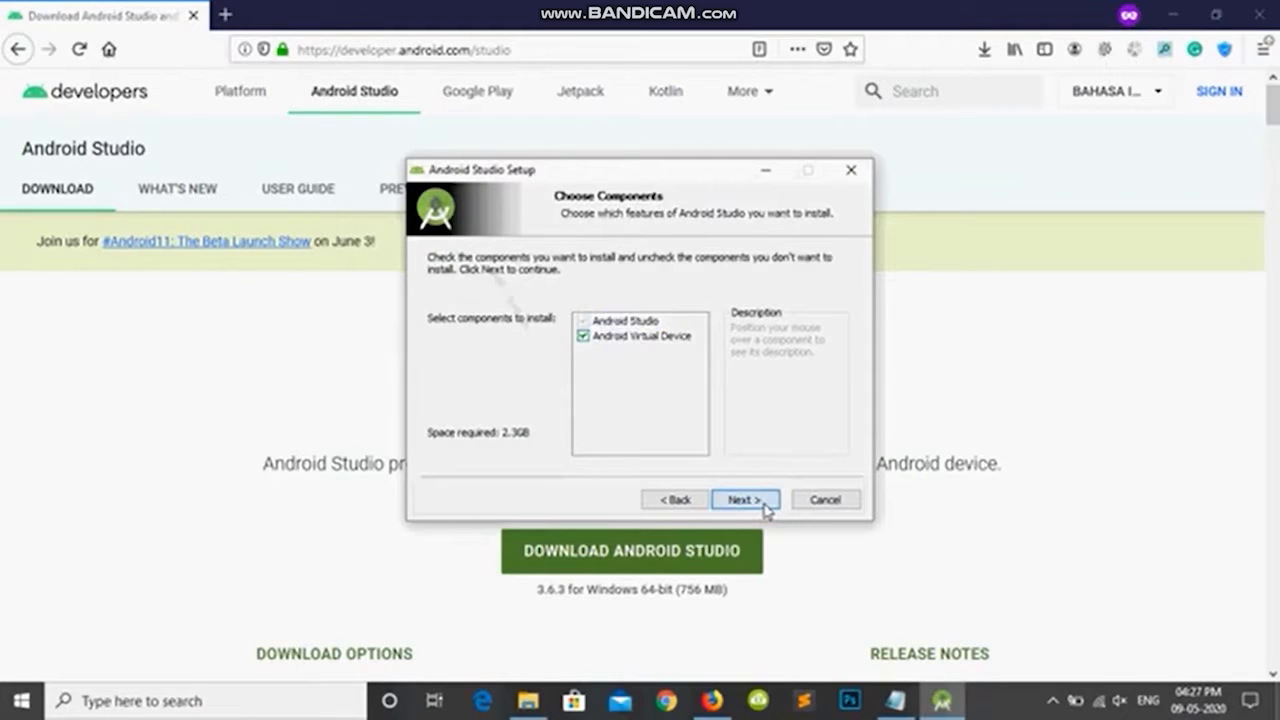
pyautogui.click(766, 506)
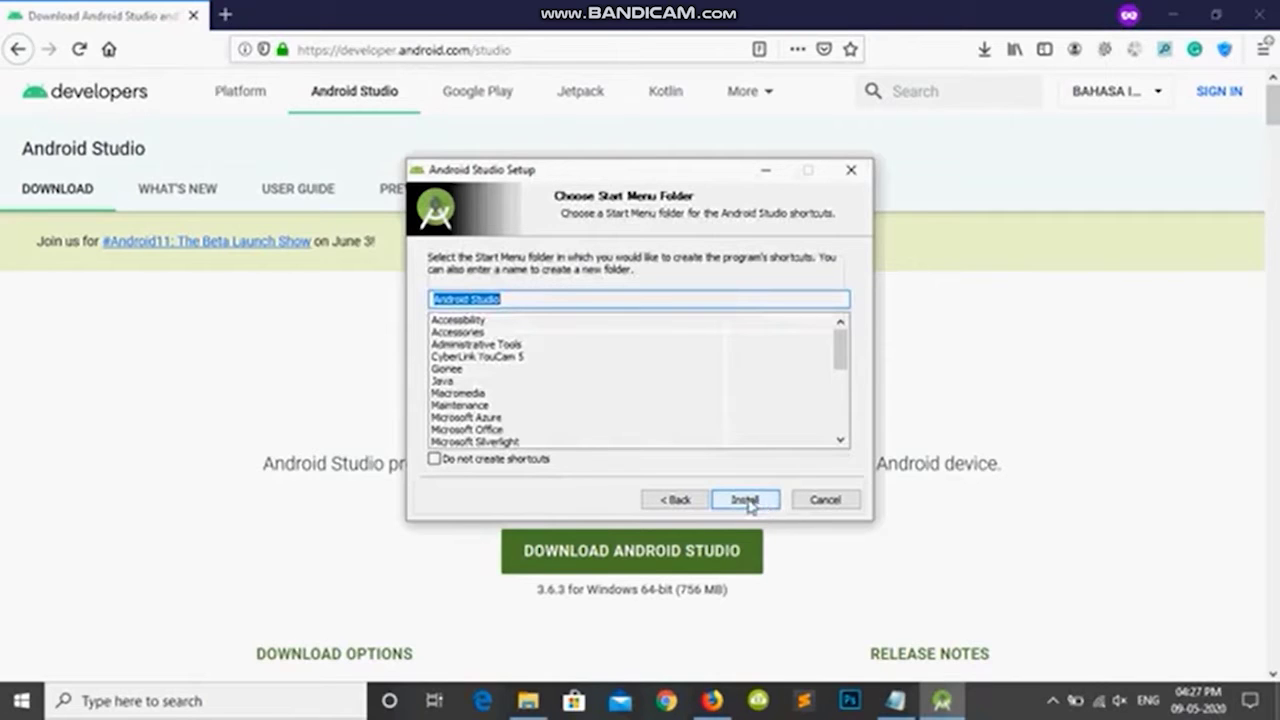
pyautogui.click(744, 502)
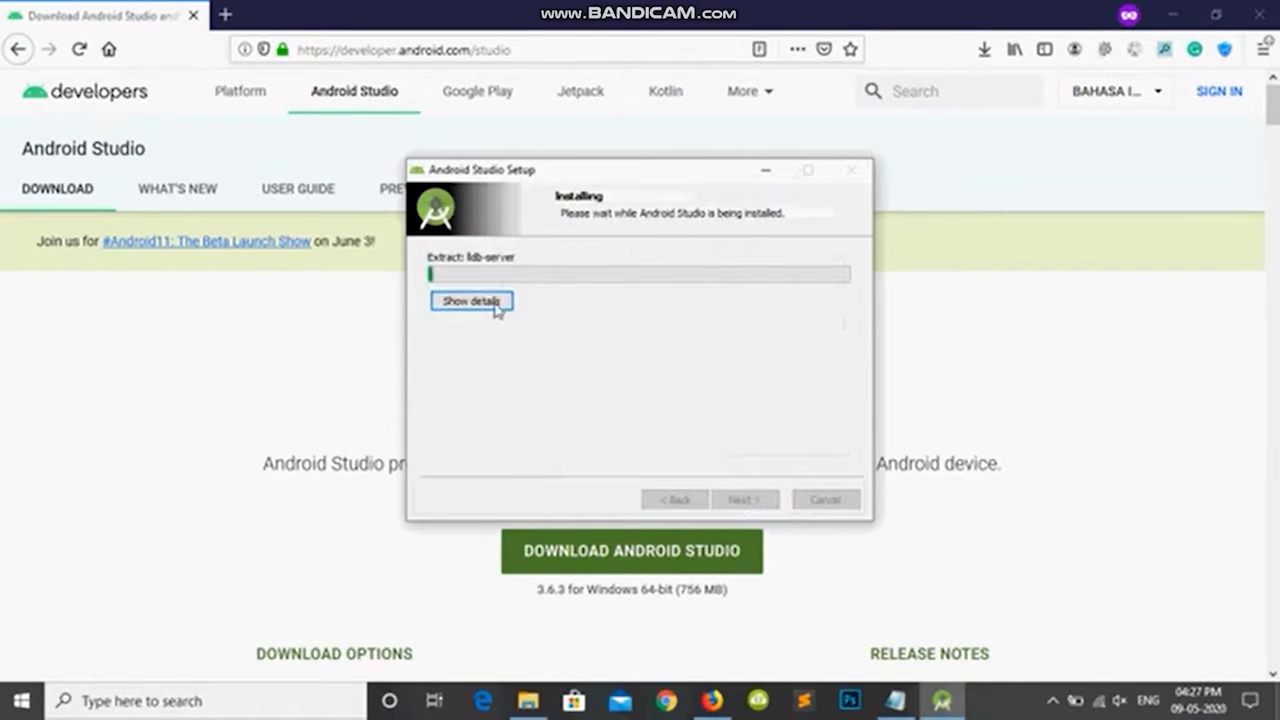
# Step: Show the installation details and finish the setup with the option to start Android Studio enabled
pyautogui.click(496, 306)
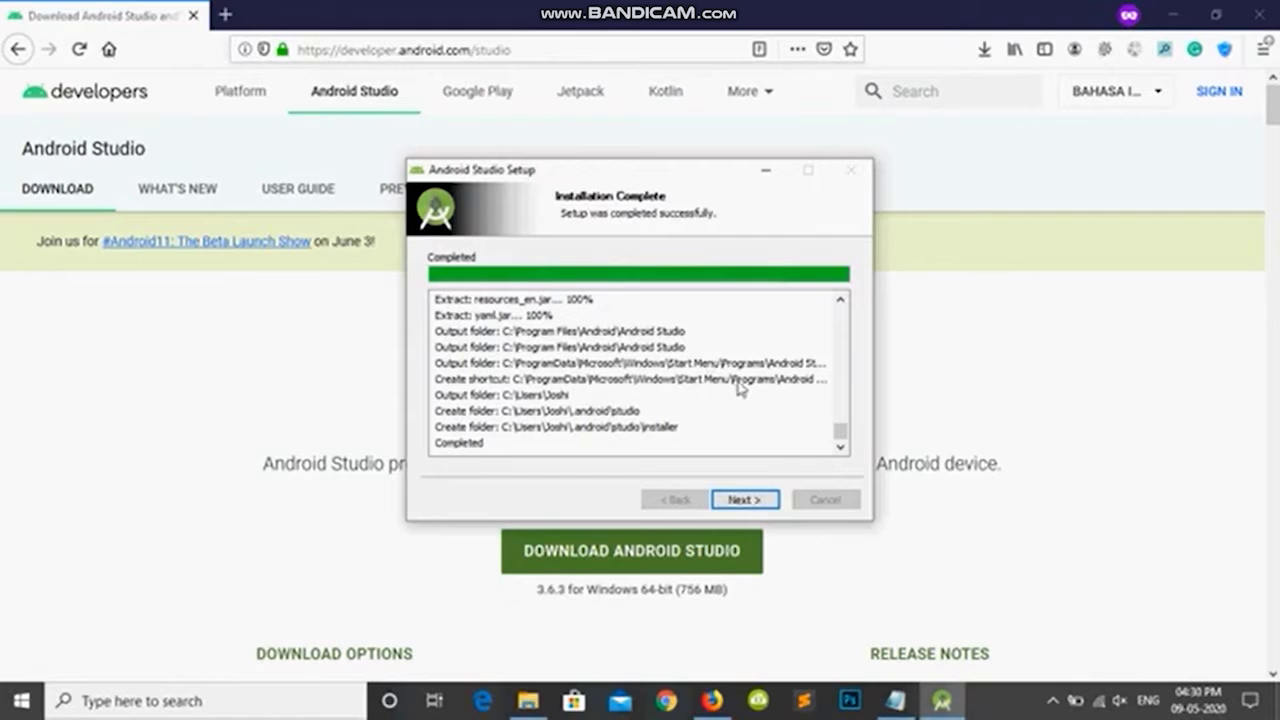
pyautogui.click(751, 496)
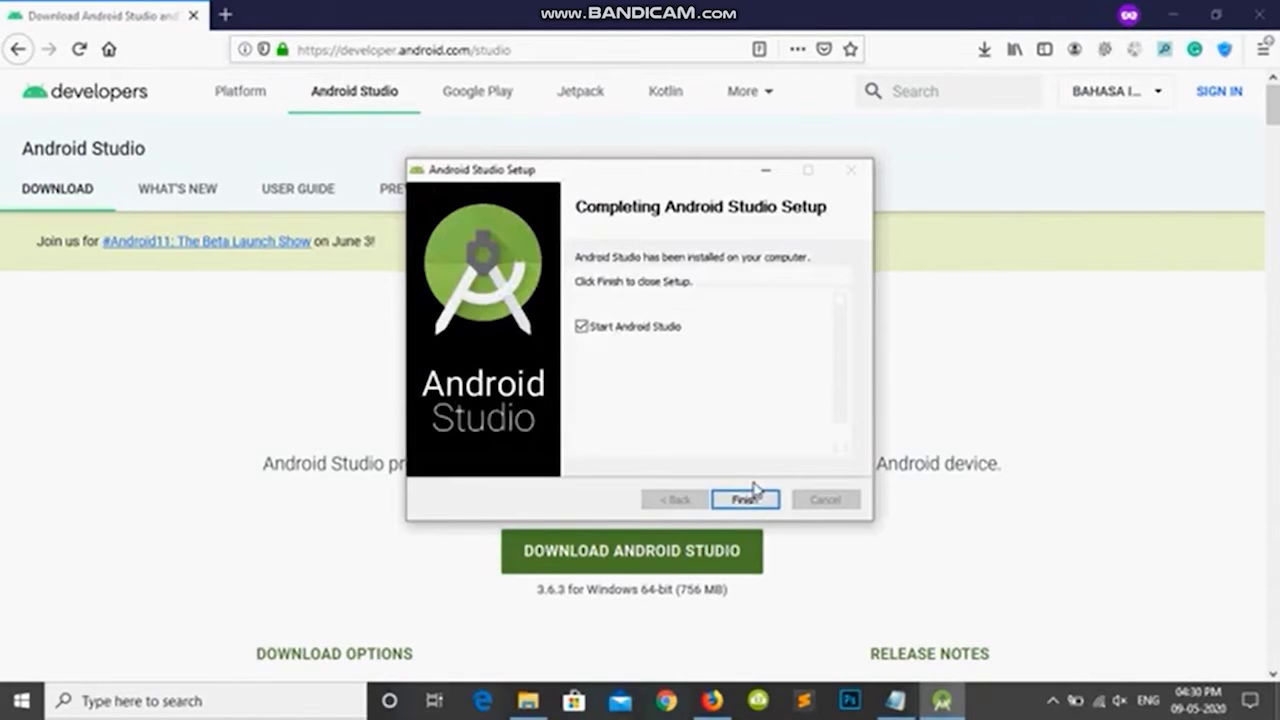
pyautogui.click(745, 500)
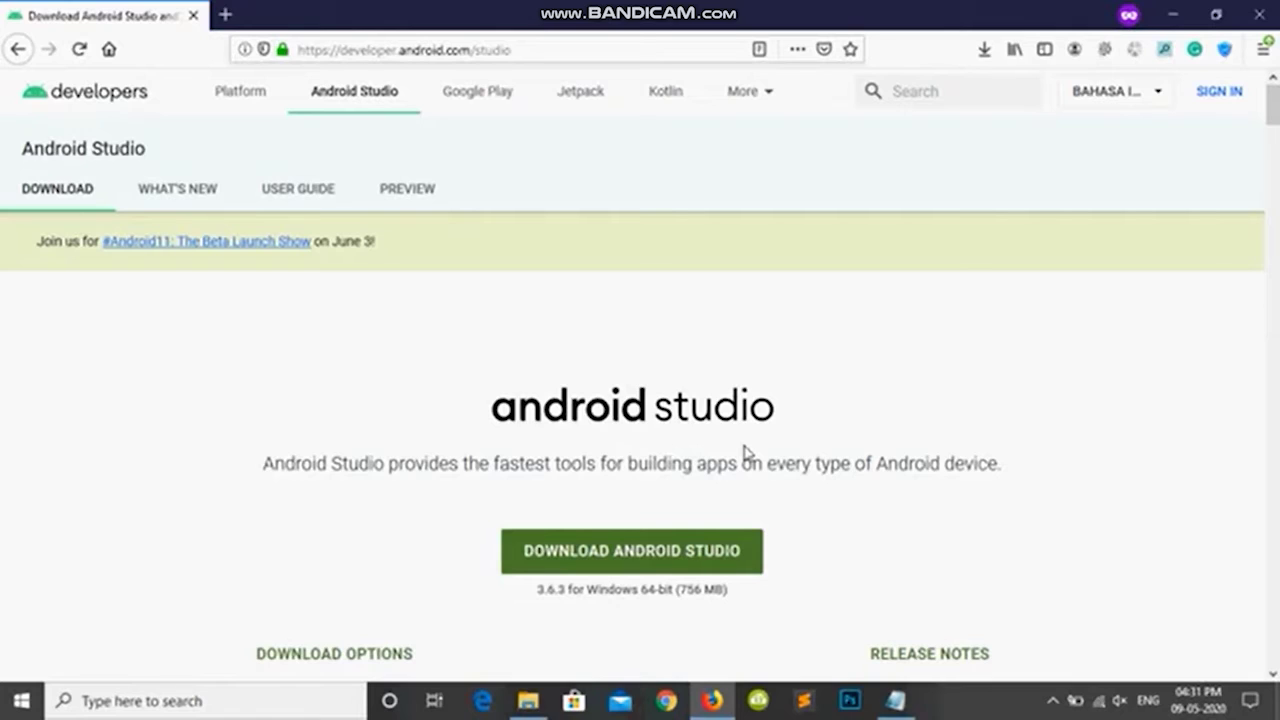
pyautogui.click(1053, 705)
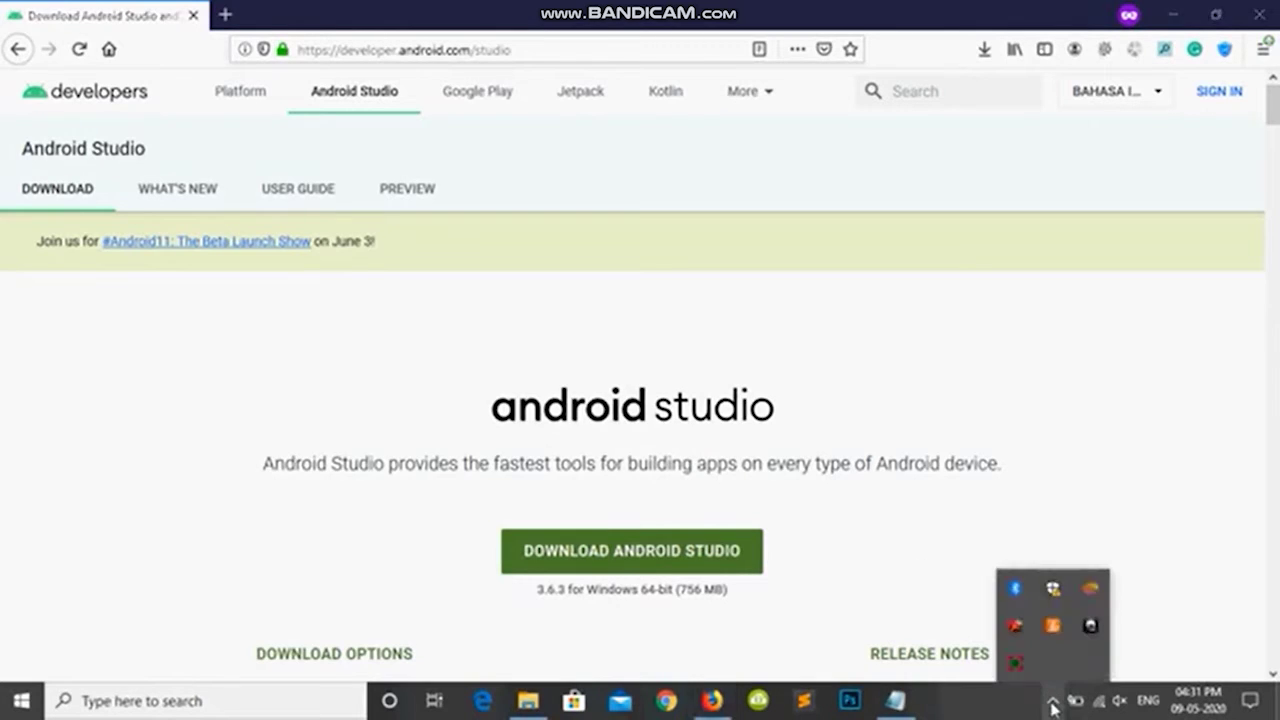
pyautogui.rightClick(1015, 662)
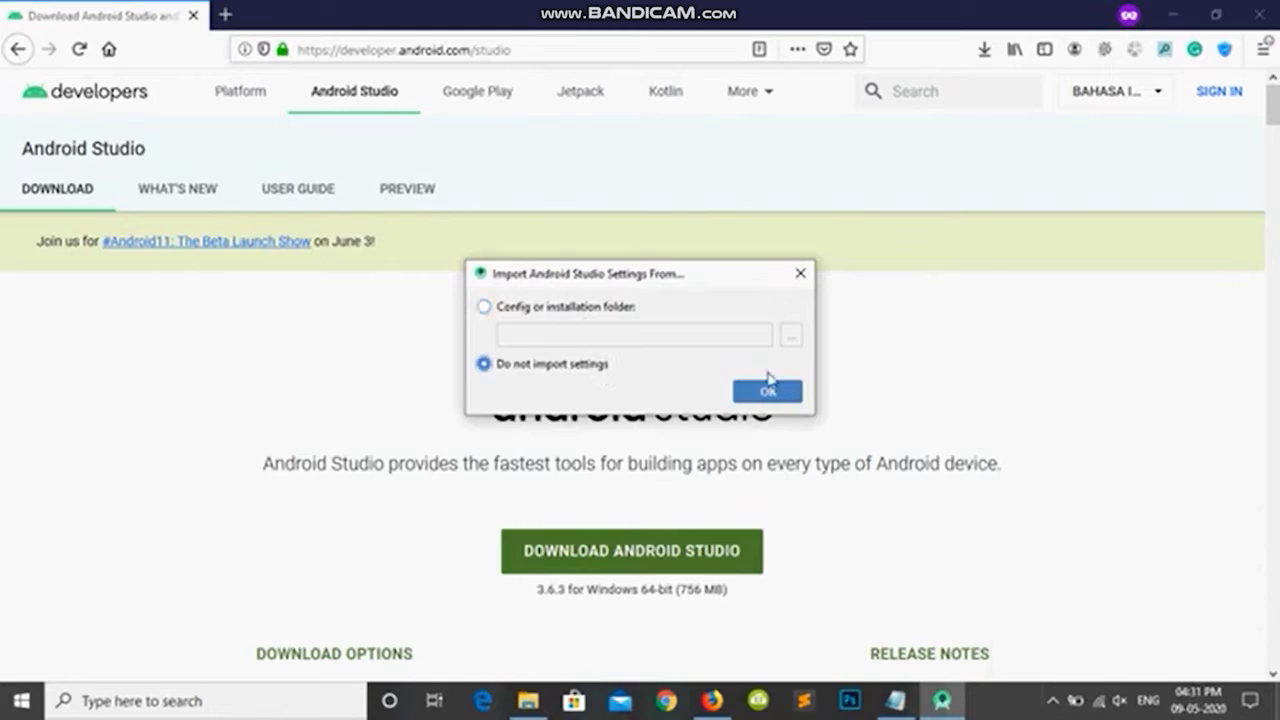
# Step: Start Android Studio without importing settings and decline to send usage statistics to Google
pyautogui.click(768, 390)
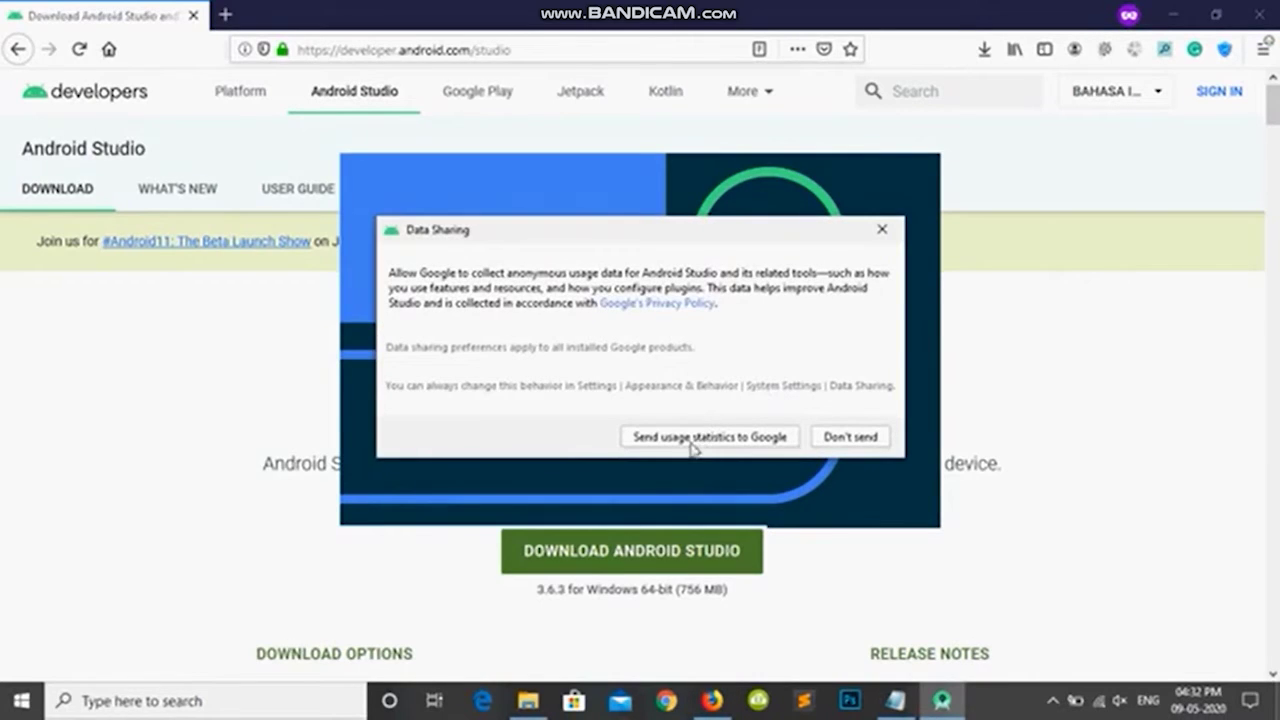
pyautogui.click(850, 438)
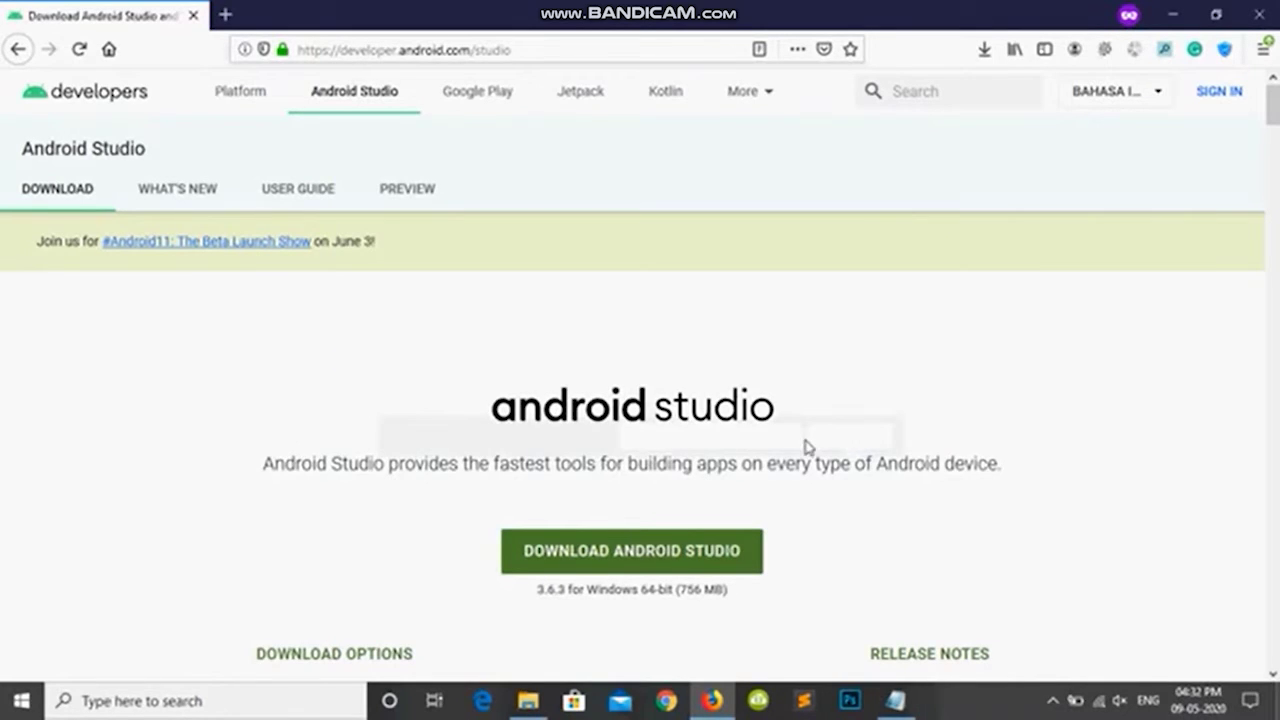
pyautogui.click(1052, 700)
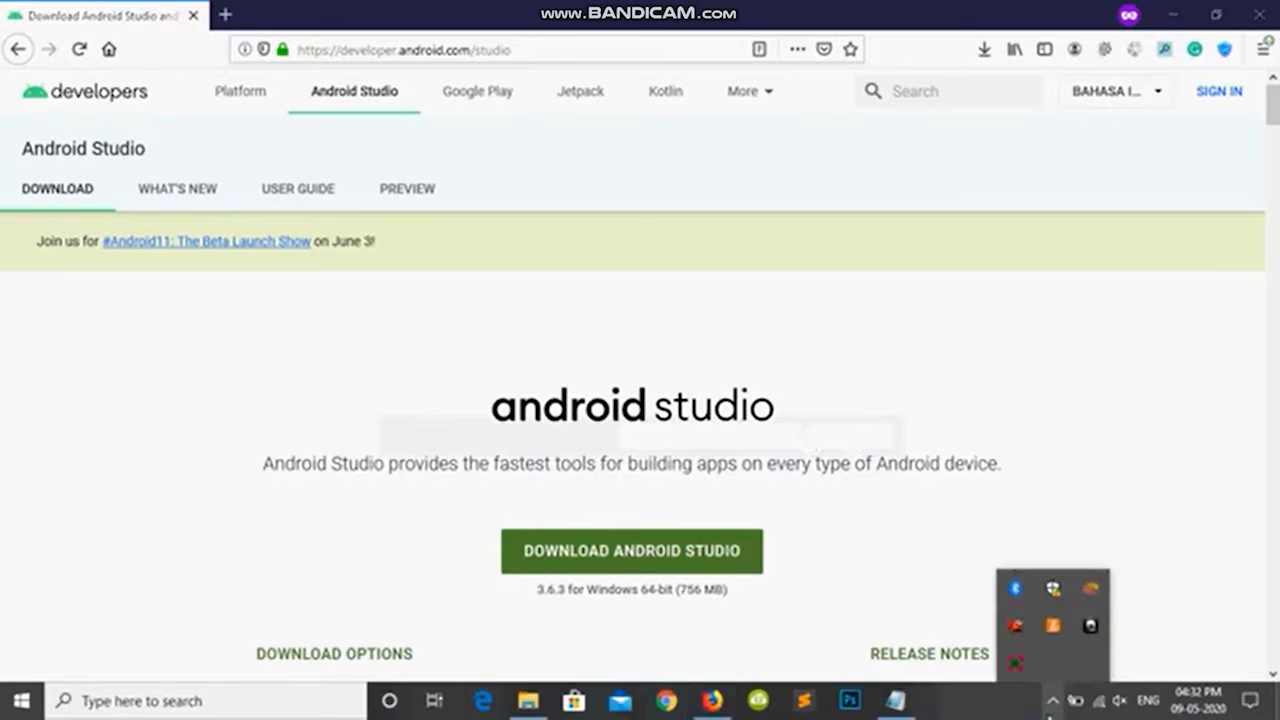
pyautogui.rightClick(1012, 668)
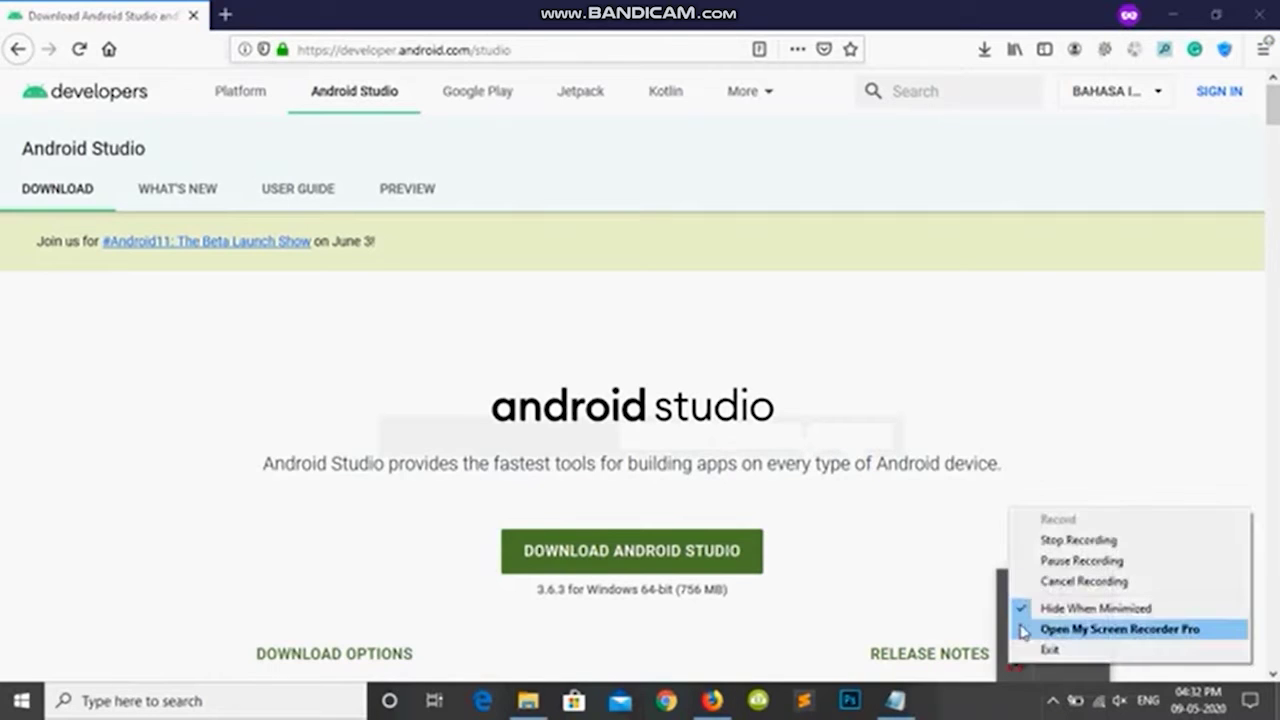
pyautogui.click(1023, 574)
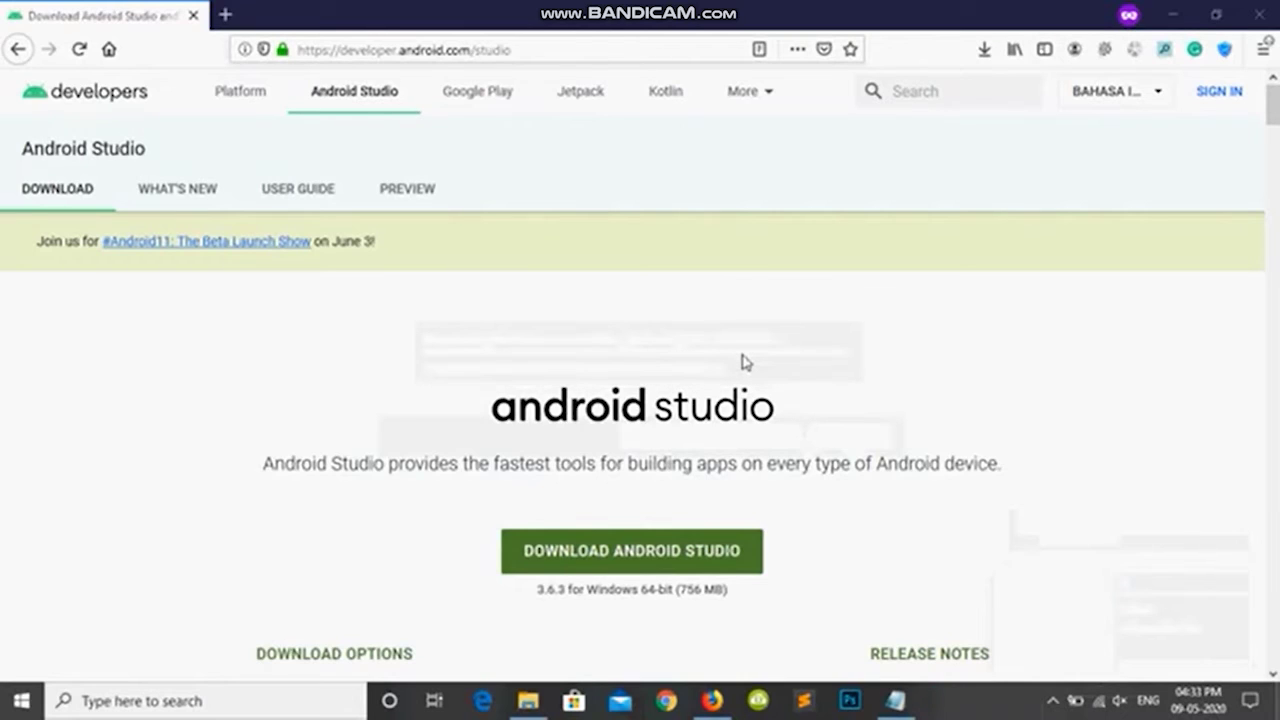
pyautogui.click(1060, 704)
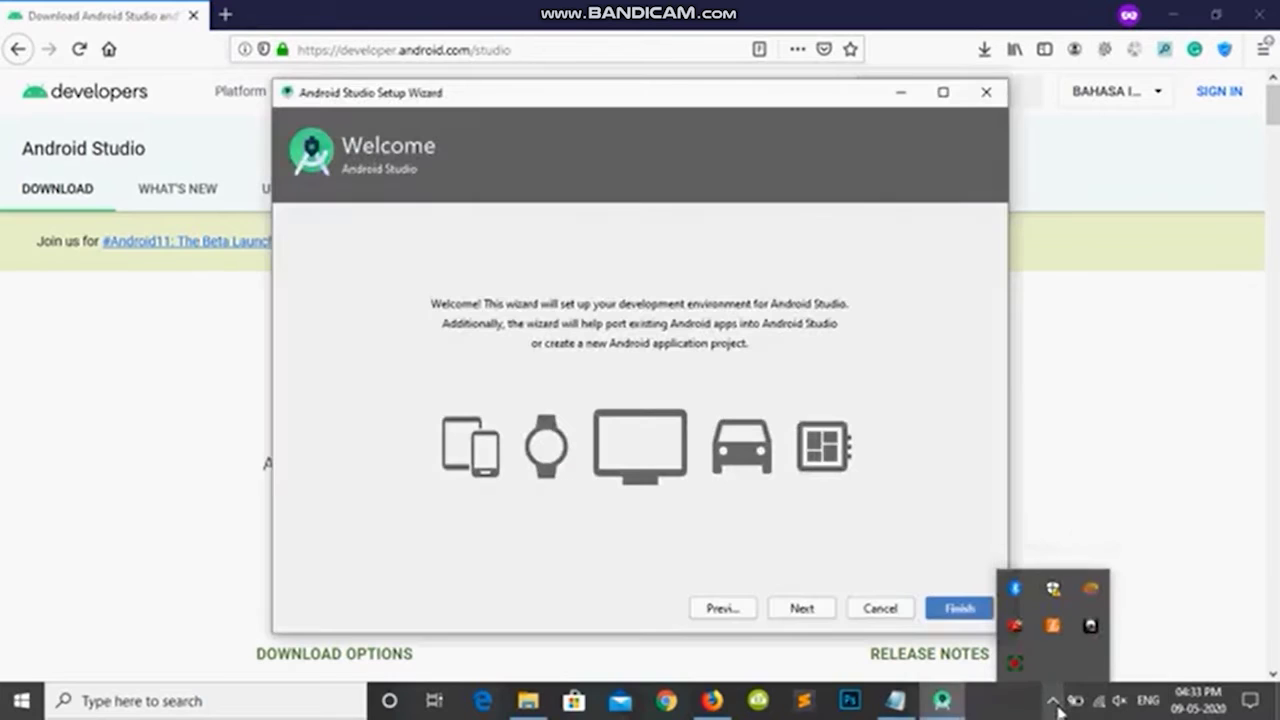
# Step: Accept the Standard install type and the Light UI theme in the setup wizard, and review the installation settings and SDK components
pyautogui.click(808, 612)
pyautogui.click(808, 612)
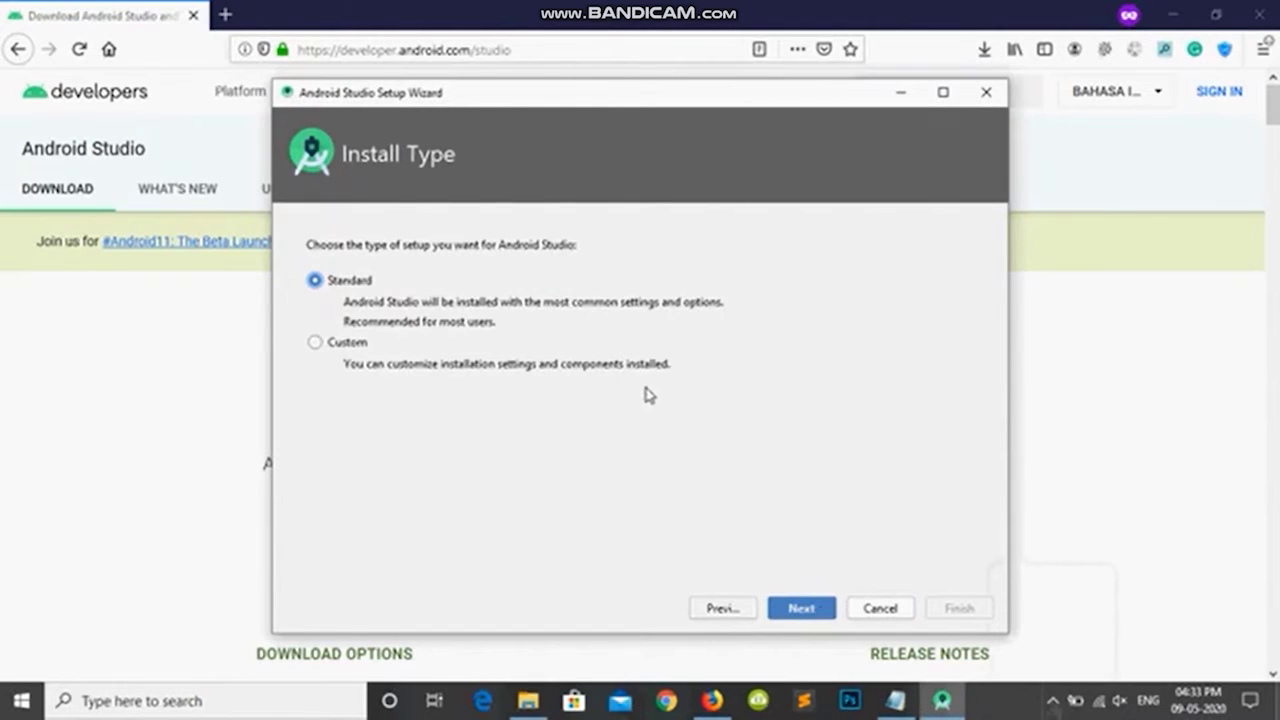
pyautogui.click(808, 617)
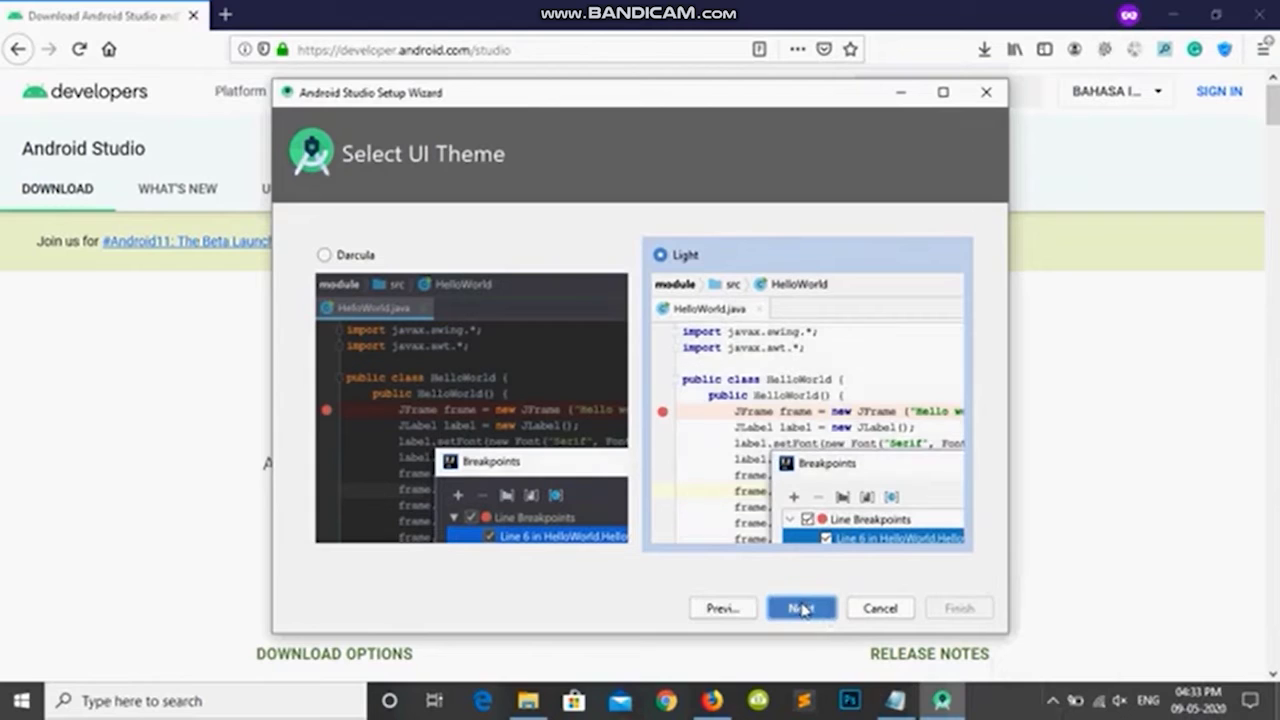
pyautogui.click(801, 609)
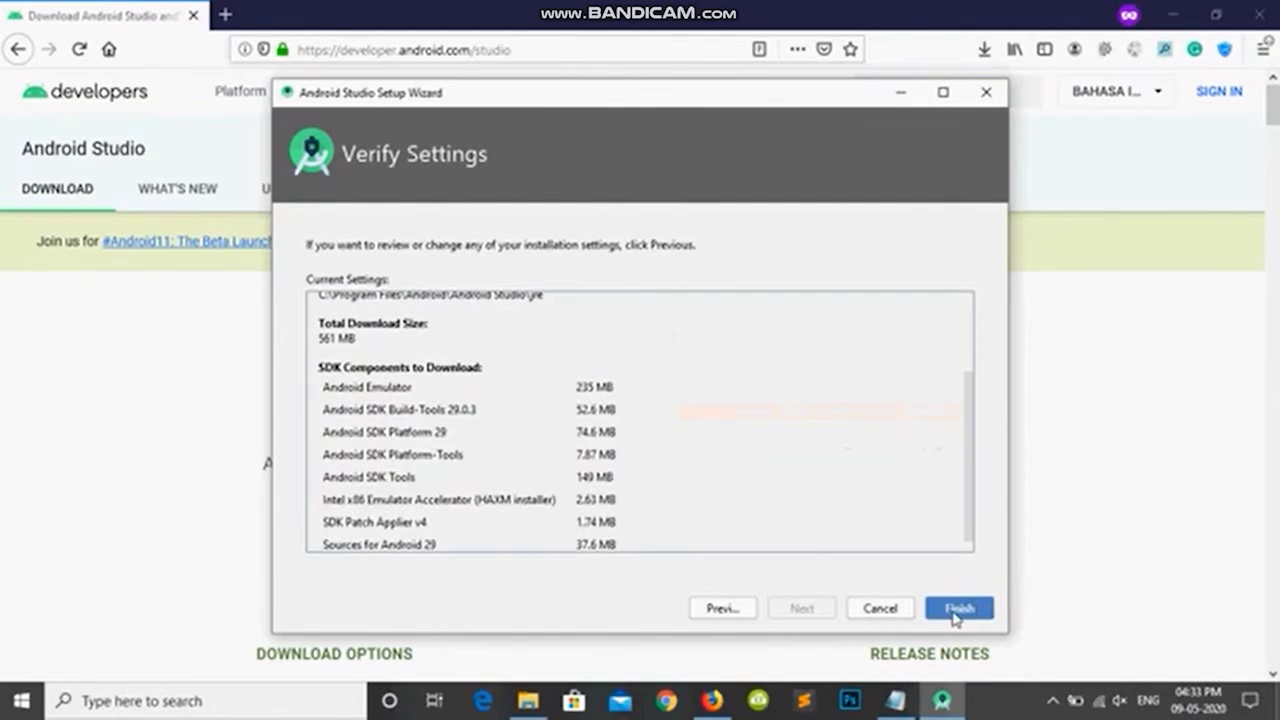
pyautogui.scroll(-1, 897, 466)
pyautogui.scroll(2, 890, 467)
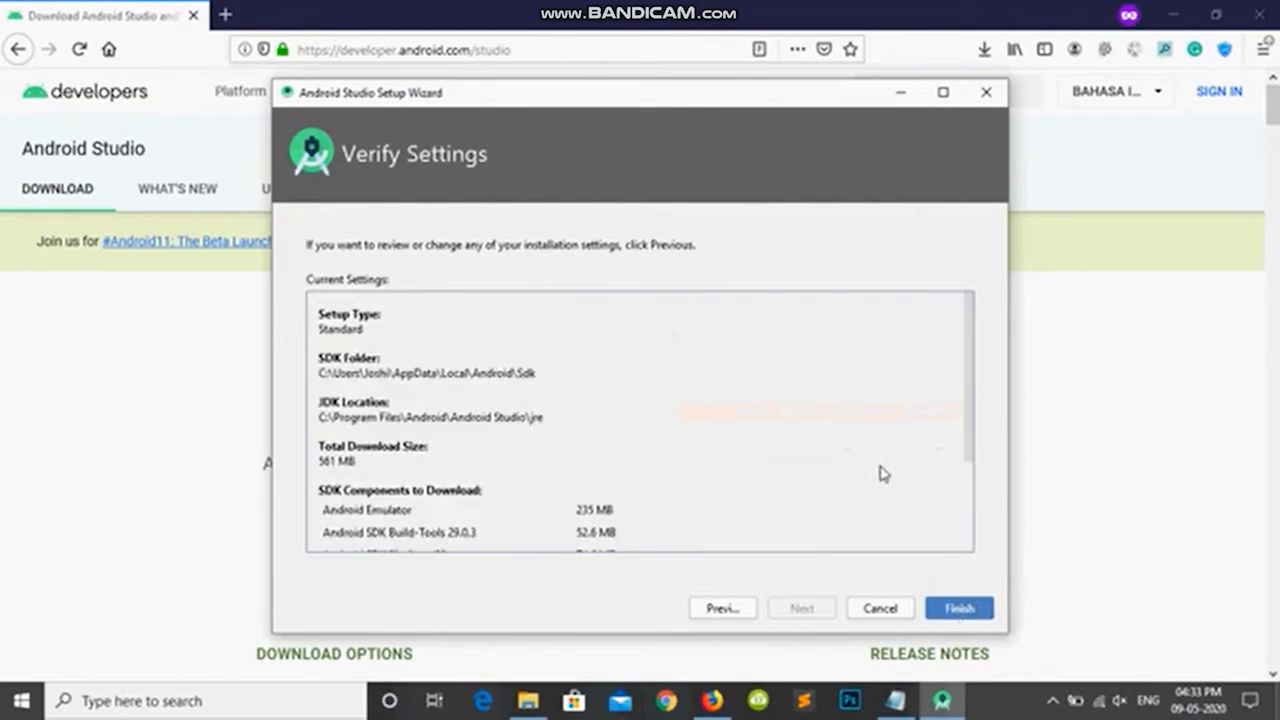
pyautogui.scroll(-3, 883, 474)
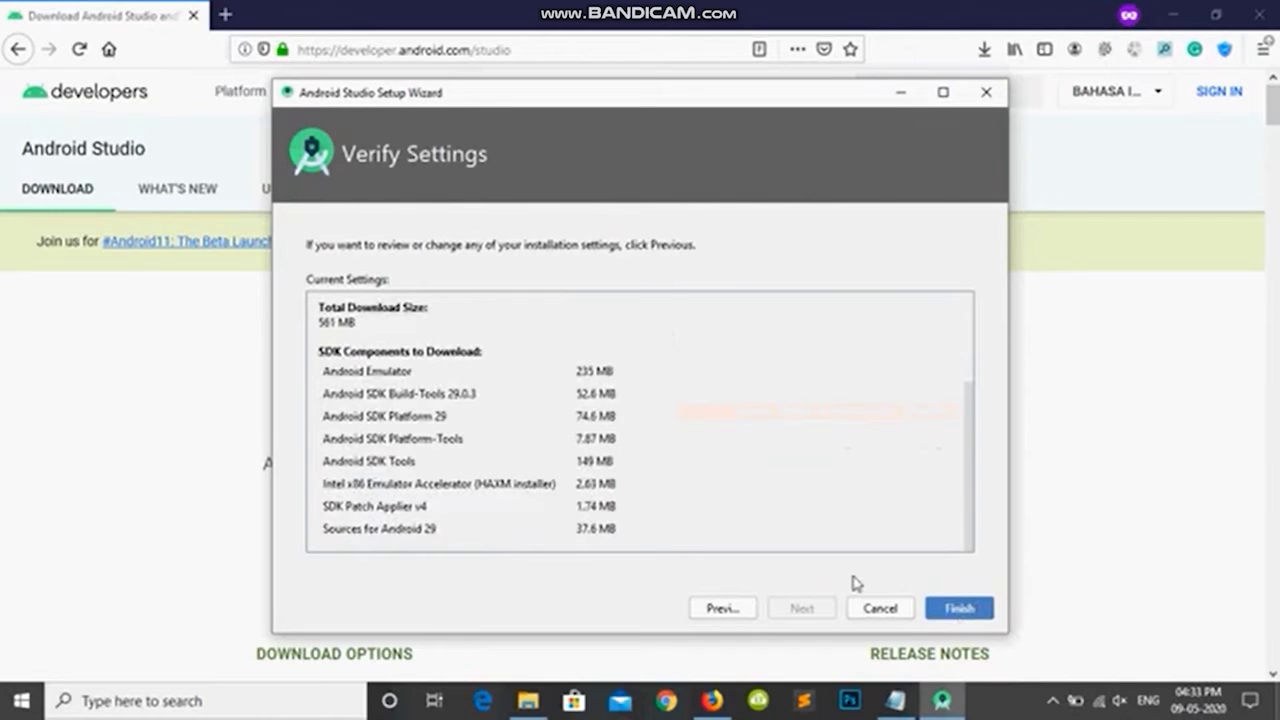
# Step: Download and install the listed SDK components, then finish the Android Studio Setup Wizard
pyautogui.click(951, 608)
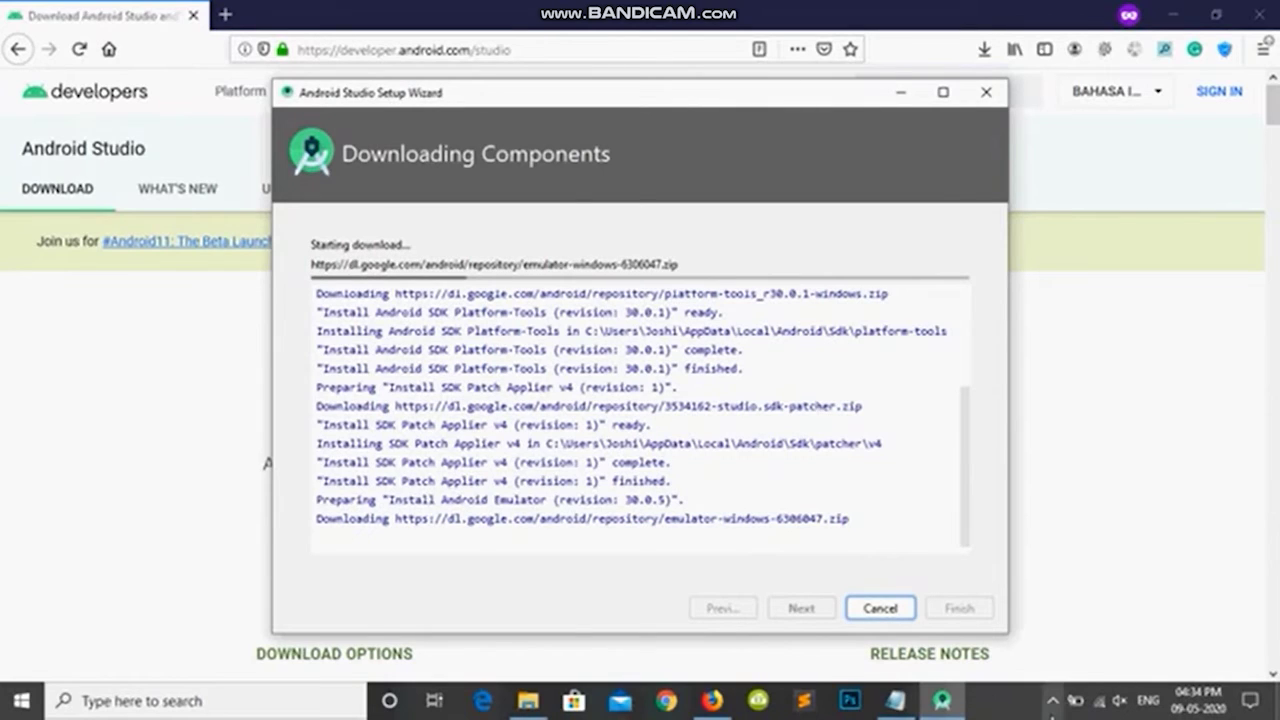
pyautogui.click(1052, 700)
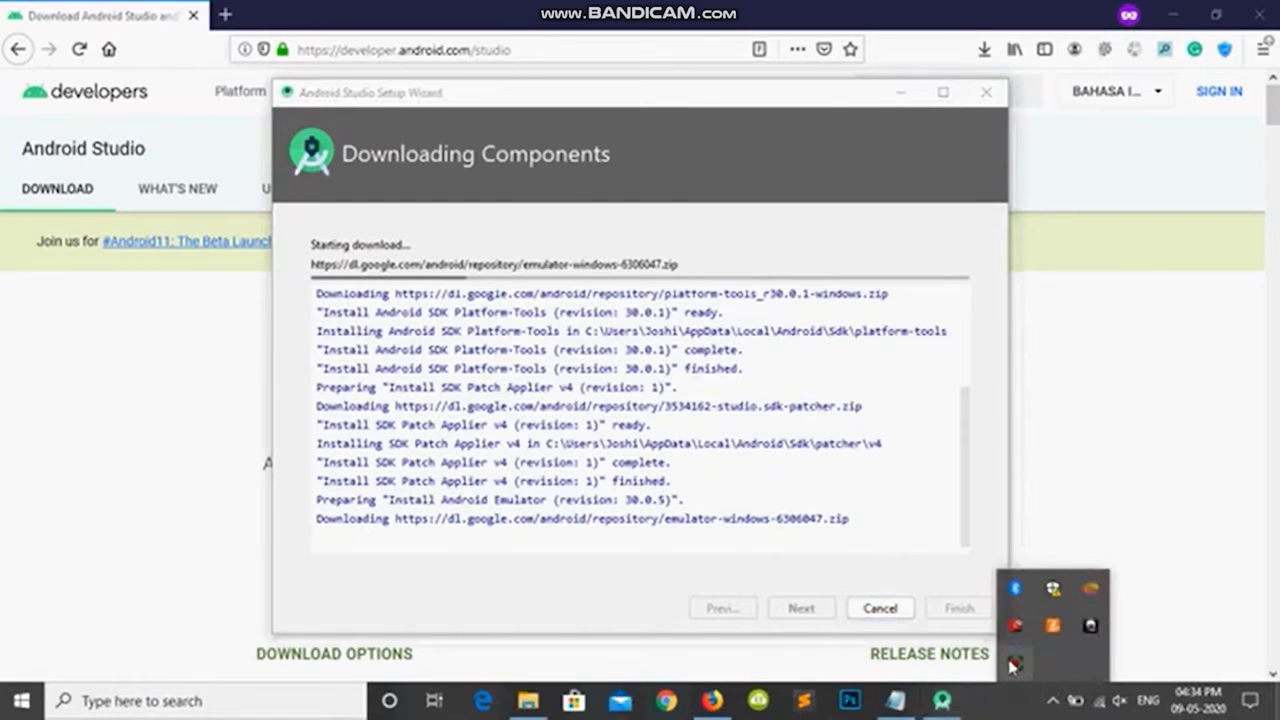
pyautogui.rightClick(1012, 665)
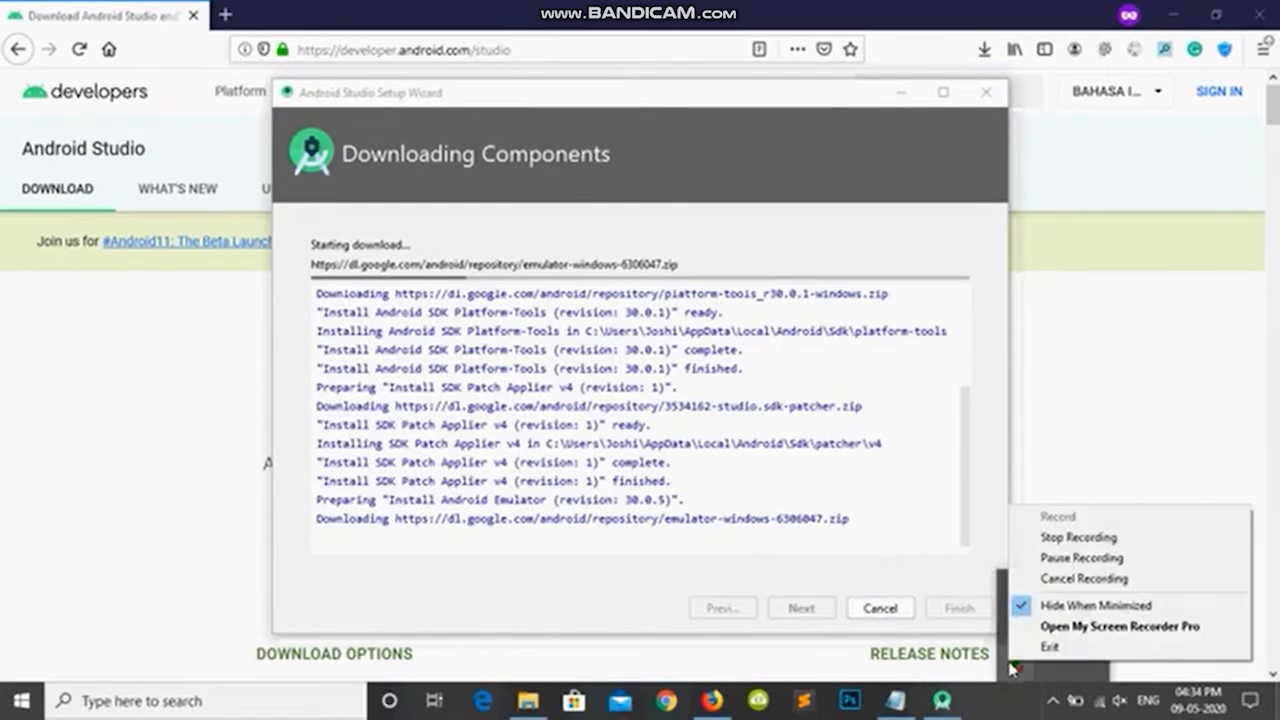
pyautogui.click(1057, 558)
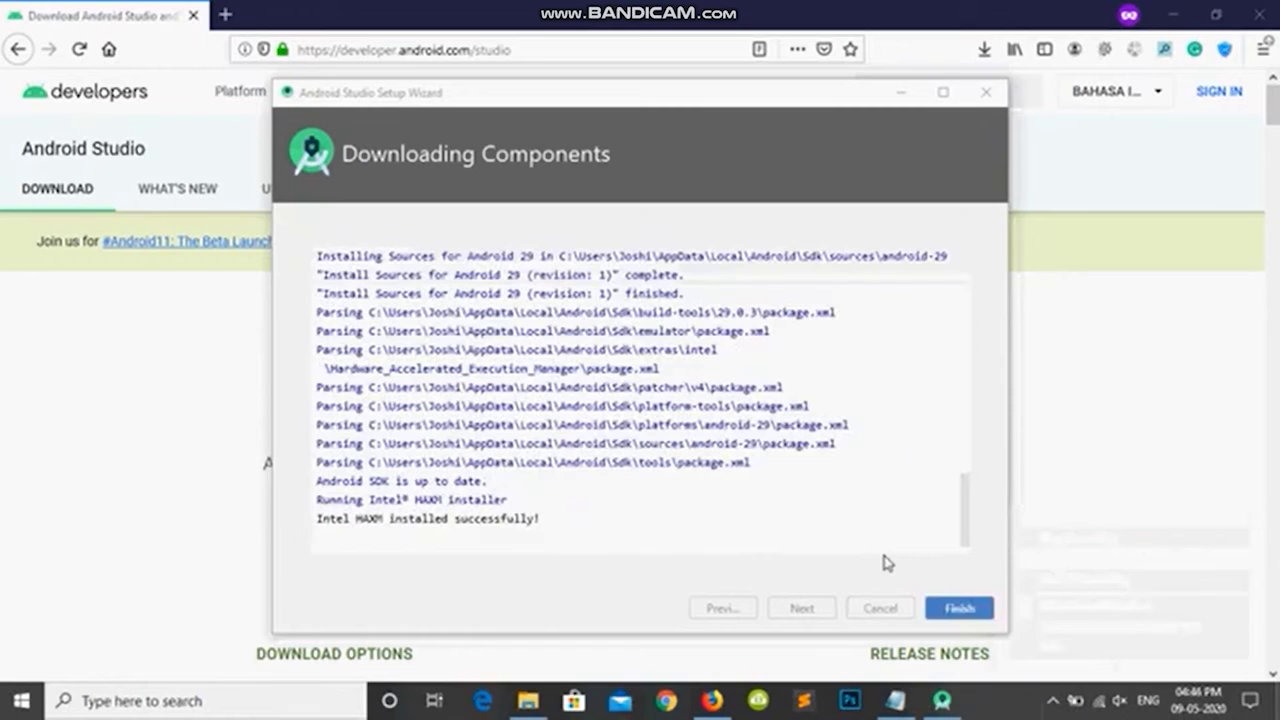
pyautogui.click(978, 612)
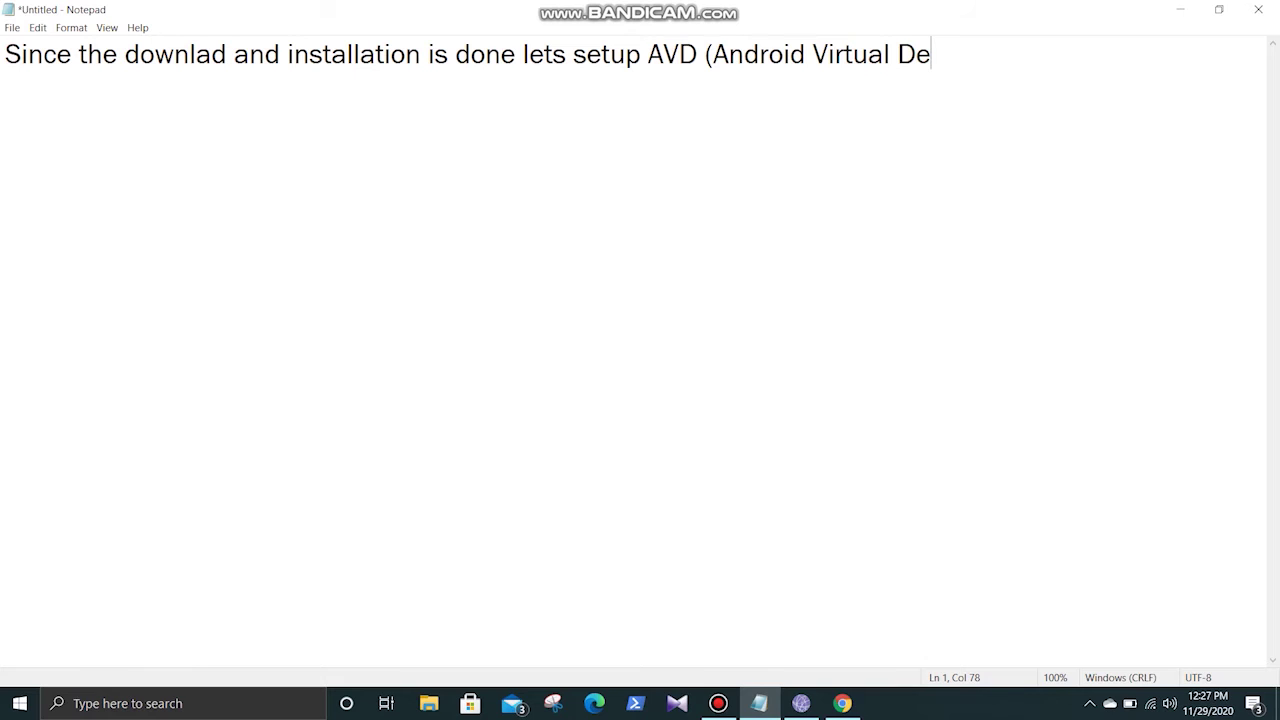
# Step: In Notepad, complete the note about setting up the AVD with the ending "(Android Virtual Device)....."
pyautogui.write('vice).....')
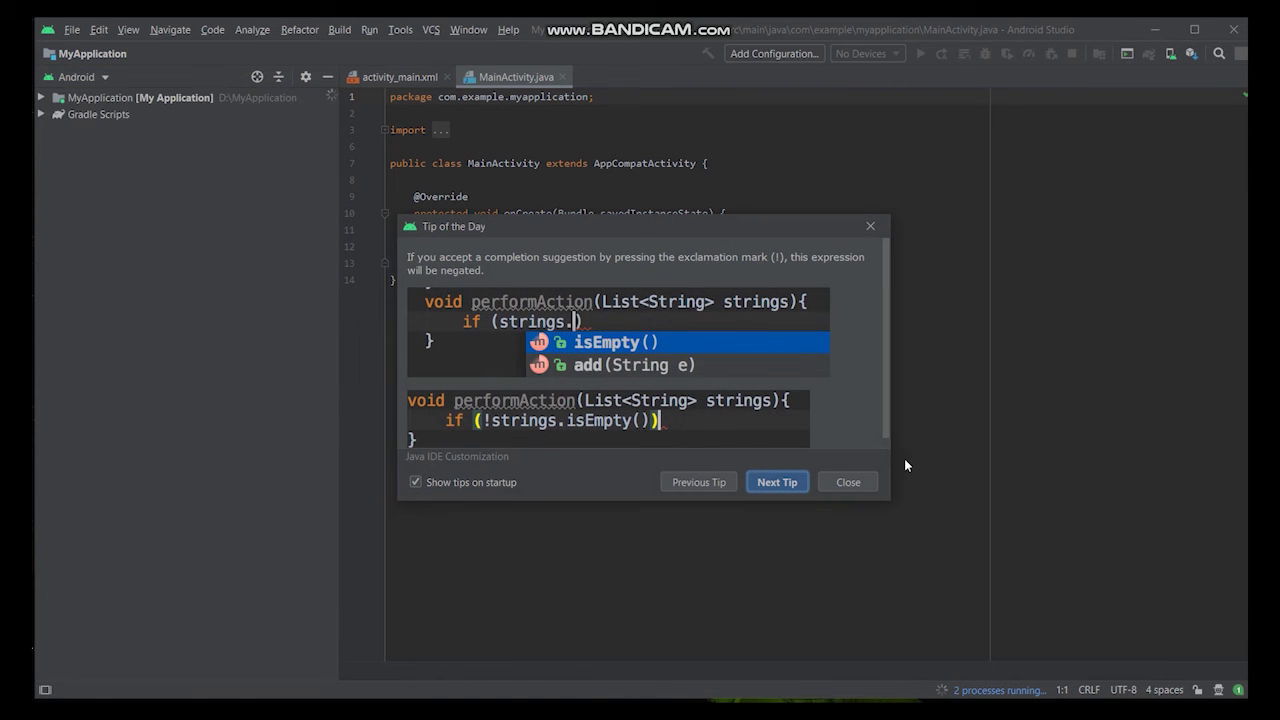
# Step: In Android Studio, dismiss the startup tip and configure a new Pixel 2 virtual device with the Nougat API 25 x86 system image
pyautogui.click(848, 482)
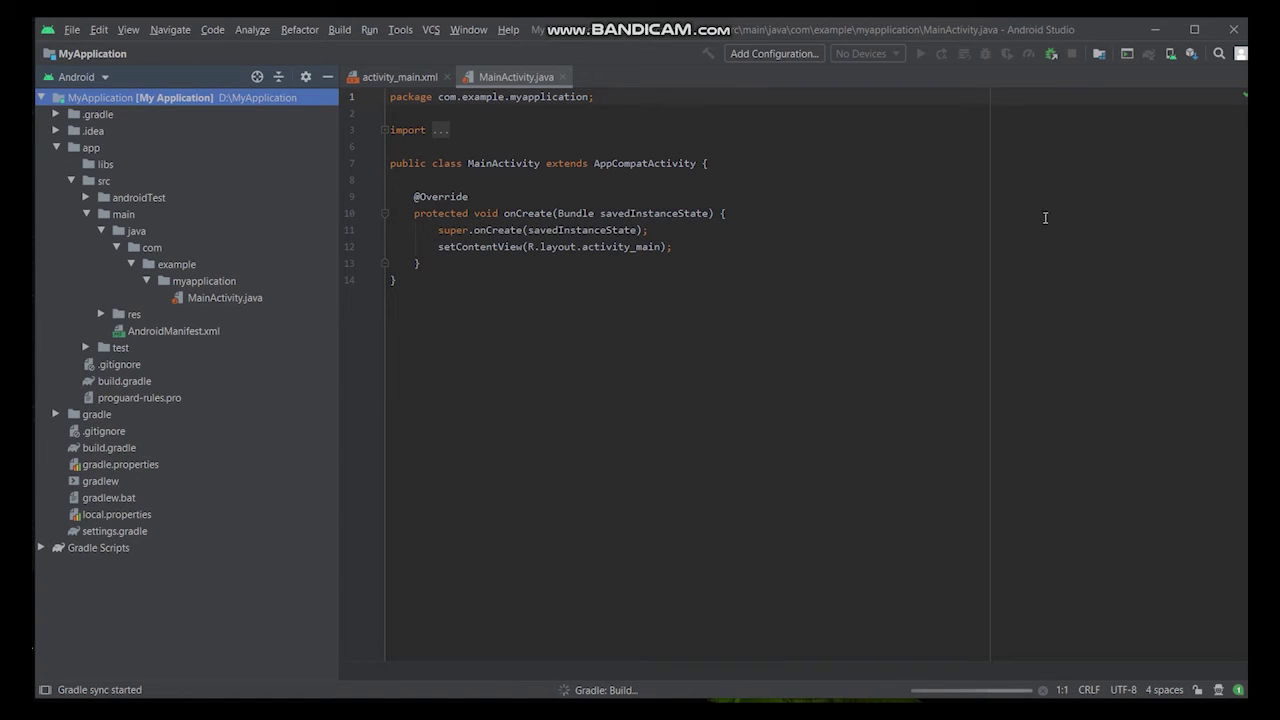
pyautogui.click(1172, 55)
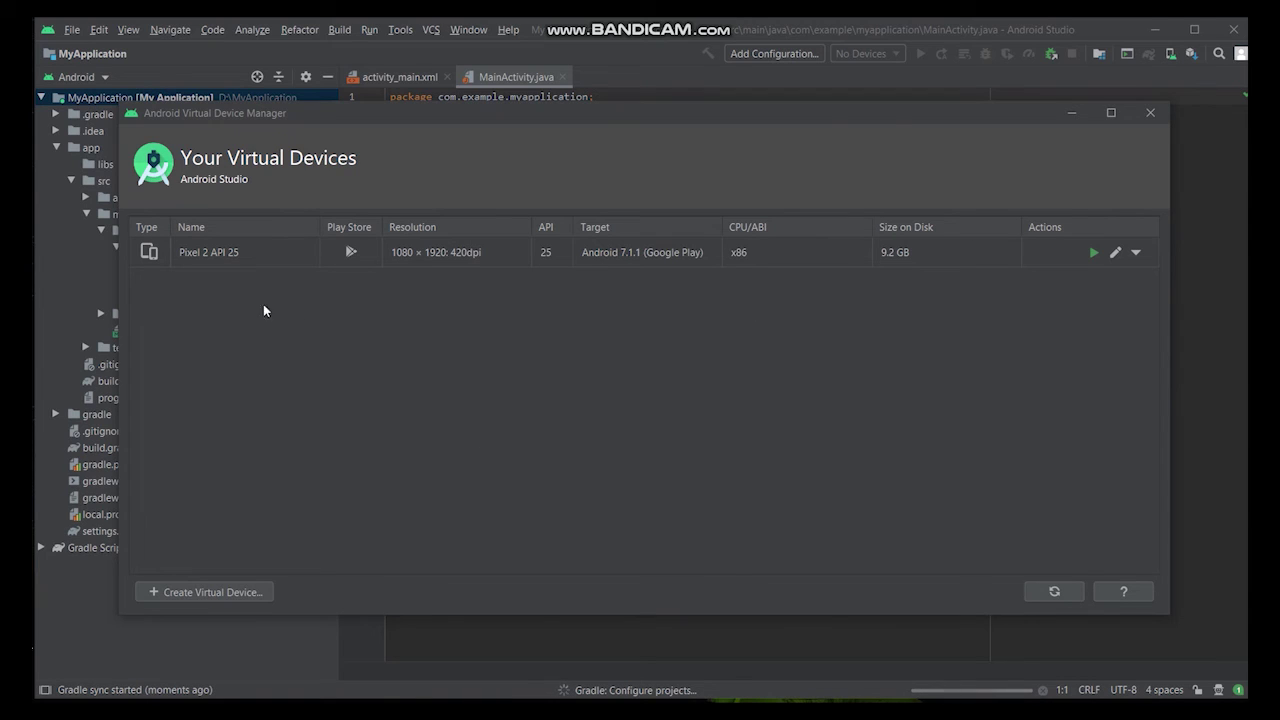
pyautogui.click(210, 594)
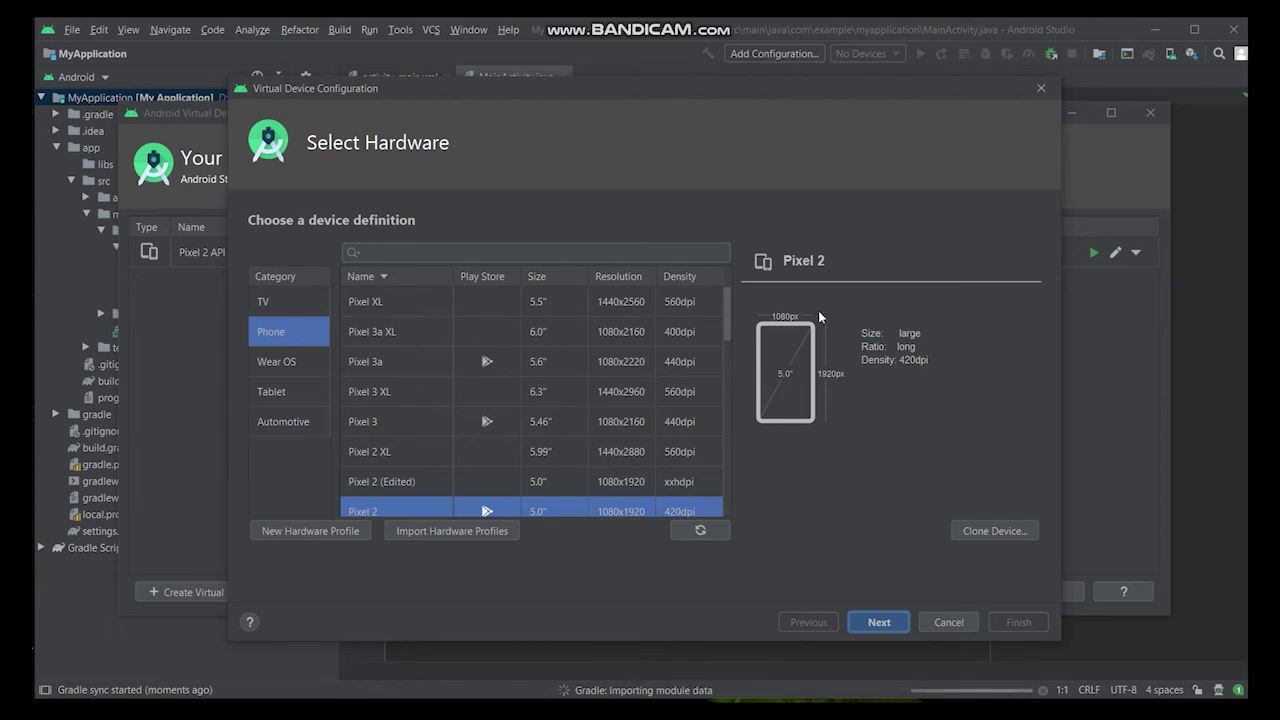
pyautogui.moveTo(729, 330)
pyautogui.mouseDown()
pyautogui.moveTo(738, 500)
pyautogui.moveTo(723, 348)
pyautogui.mouseUp()
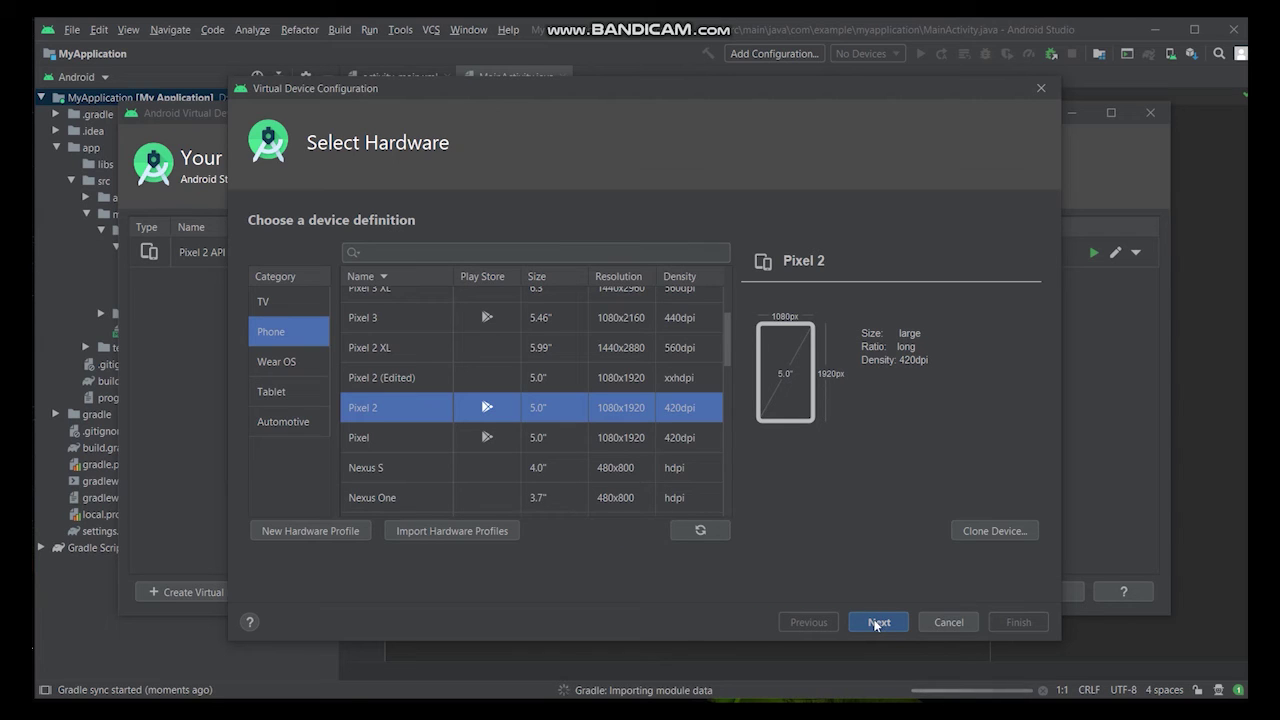
pyautogui.click(876, 623)
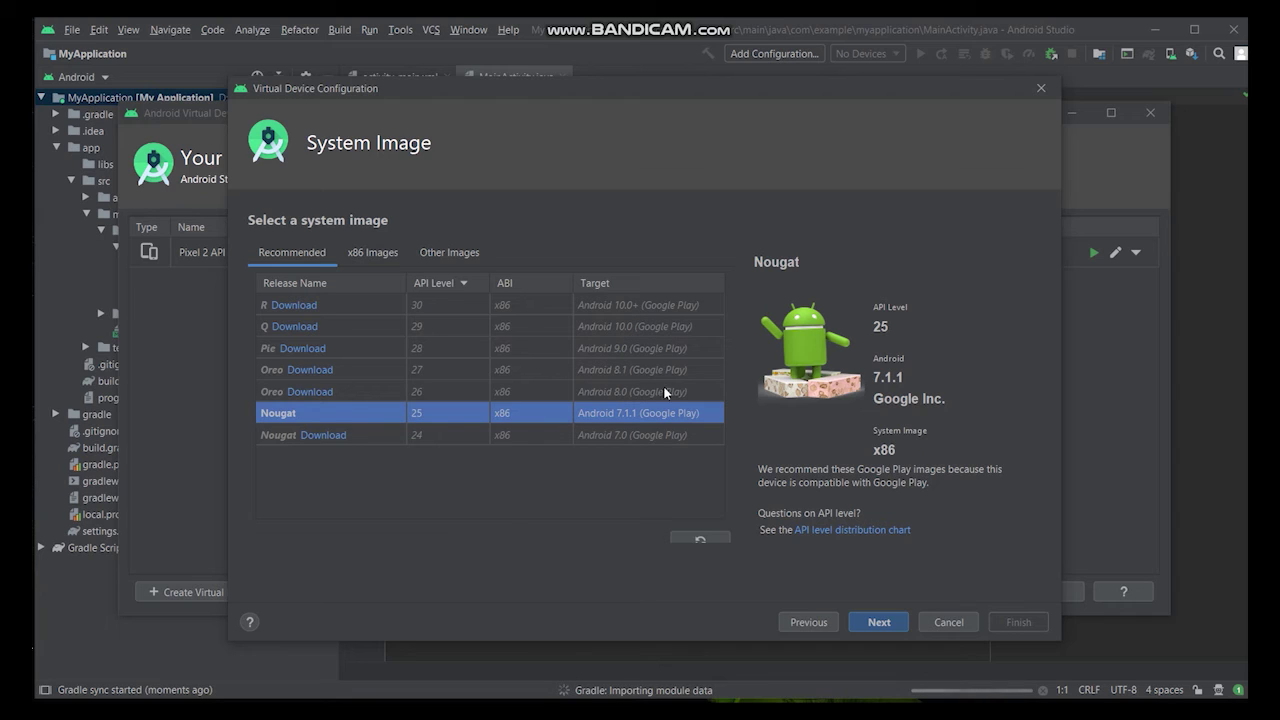
pyautogui.click(875, 623)
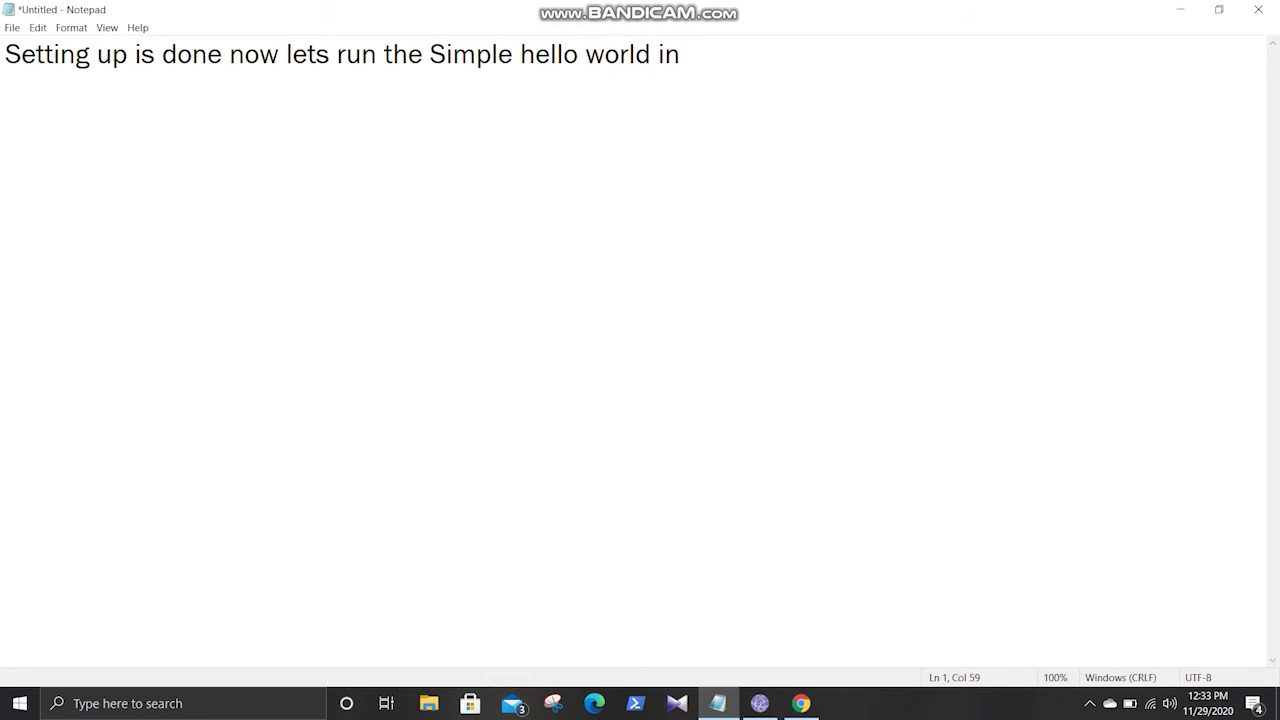
# Step: In Notepad, finish the note about running the simple hello world with "AVD..."
pyautogui.write('AVD...')
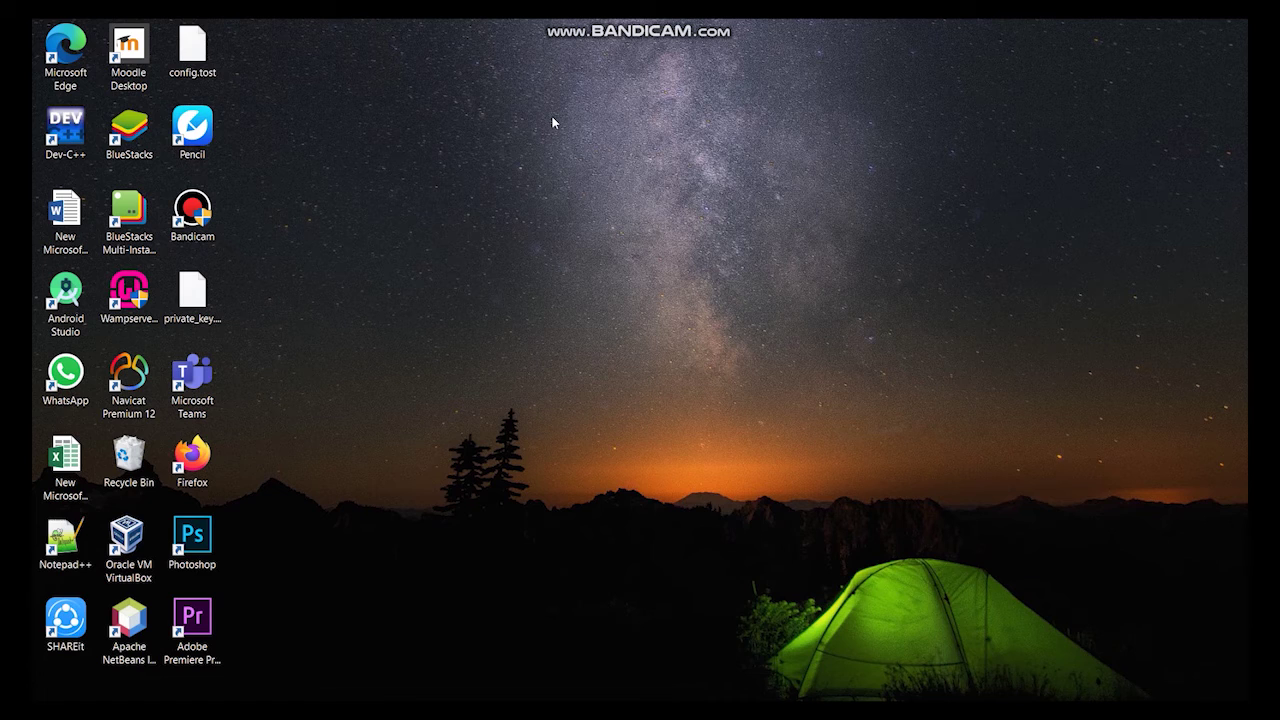
# Step: Launch Android Studio from the desktop and let the MyApplication project load
pyautogui.click(65, 287)
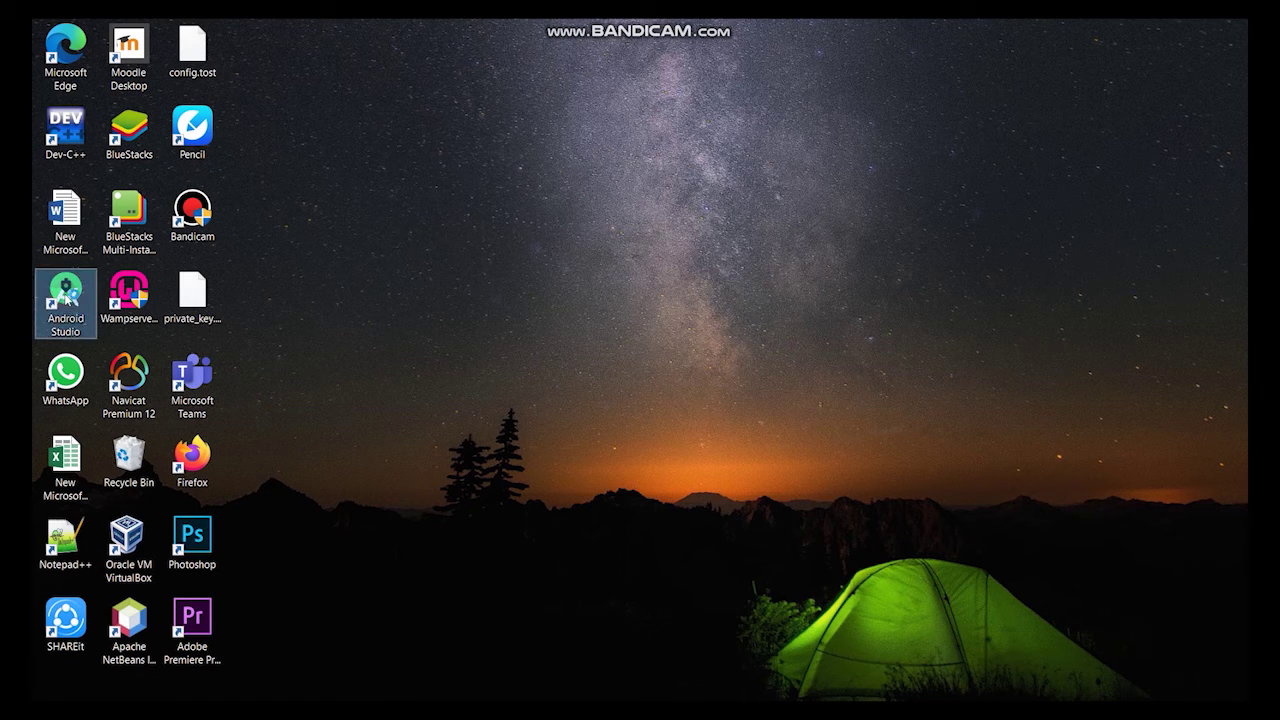
pyautogui.doubleClick(65, 290)
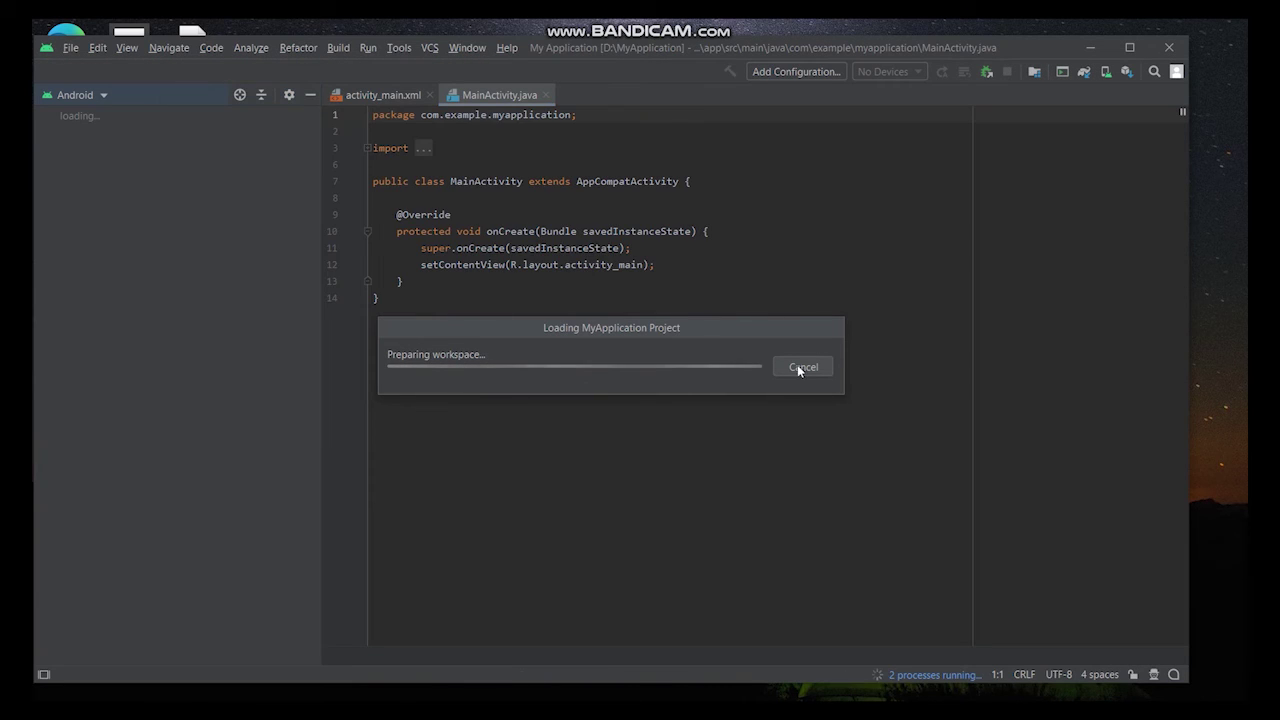
pyautogui.click(815, 485)
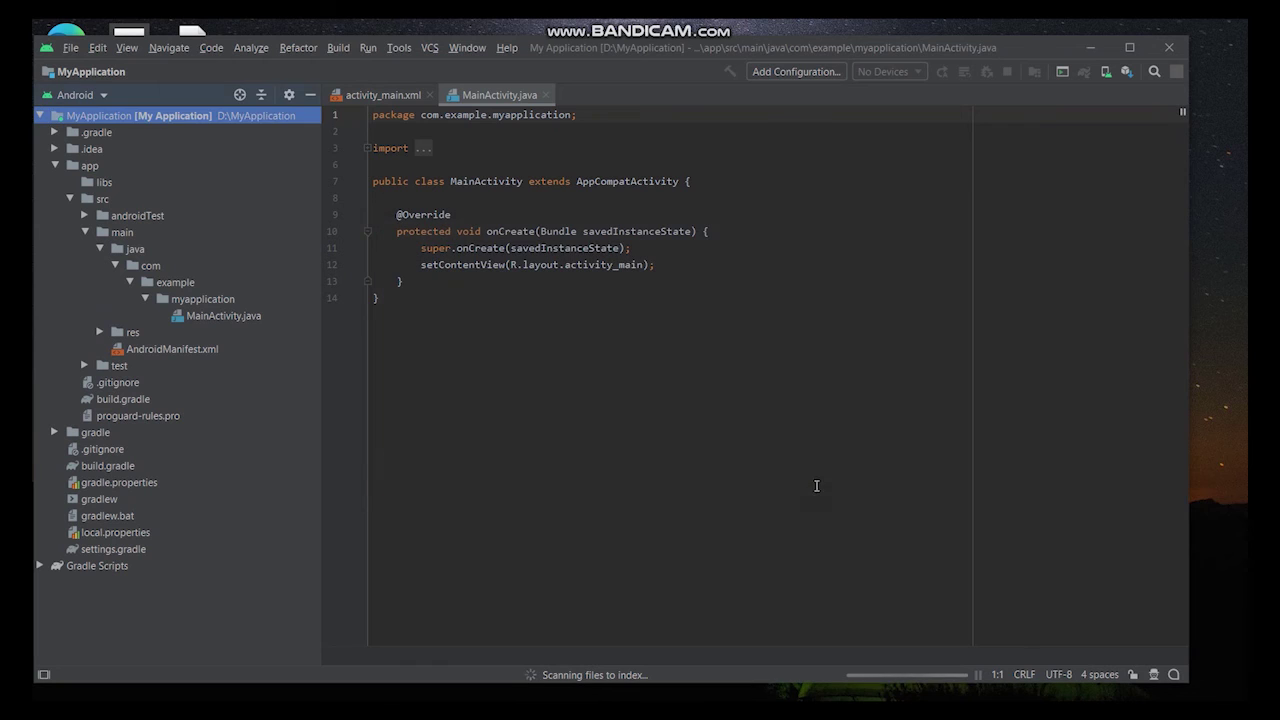
# Step: Create a new Empty Activity project named "My Application1" with Java and minimum SDK API 16: Android 4.1 (Jelly Bean)
pyautogui.click(72, 48)
pyautogui.click(72, 48)
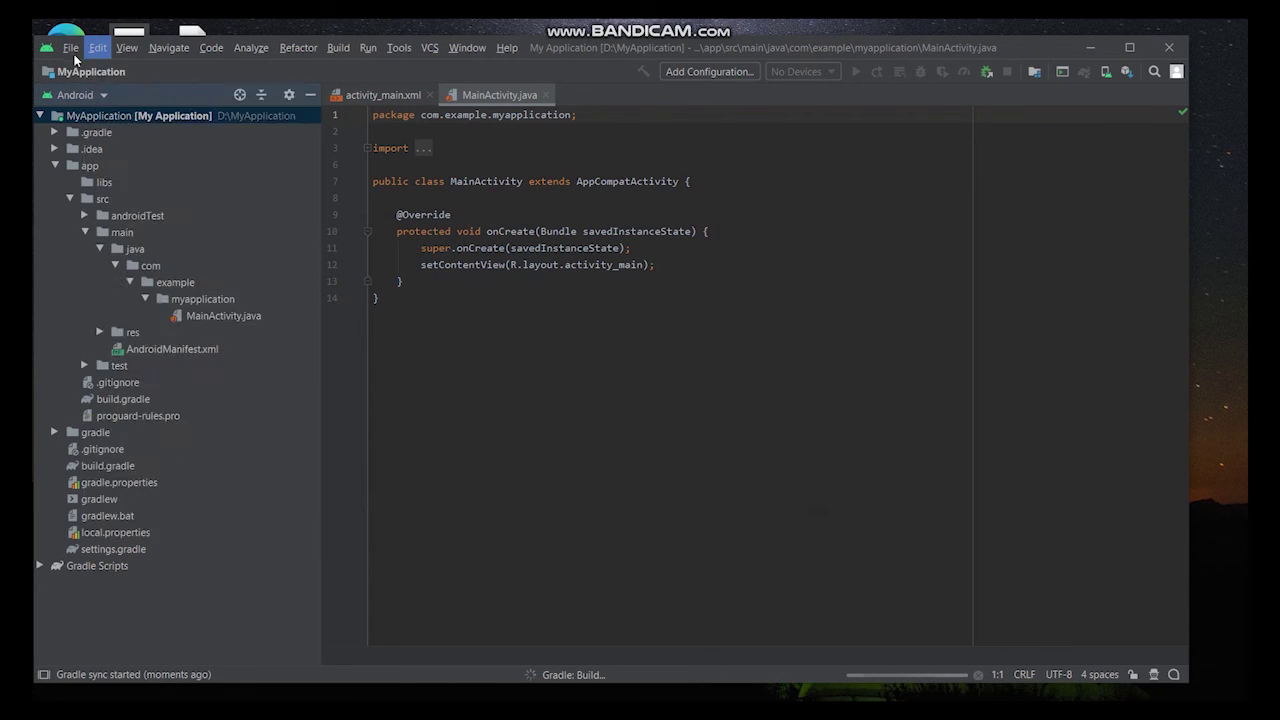
pyautogui.click(72, 48)
pyautogui.moveTo(84, 68)
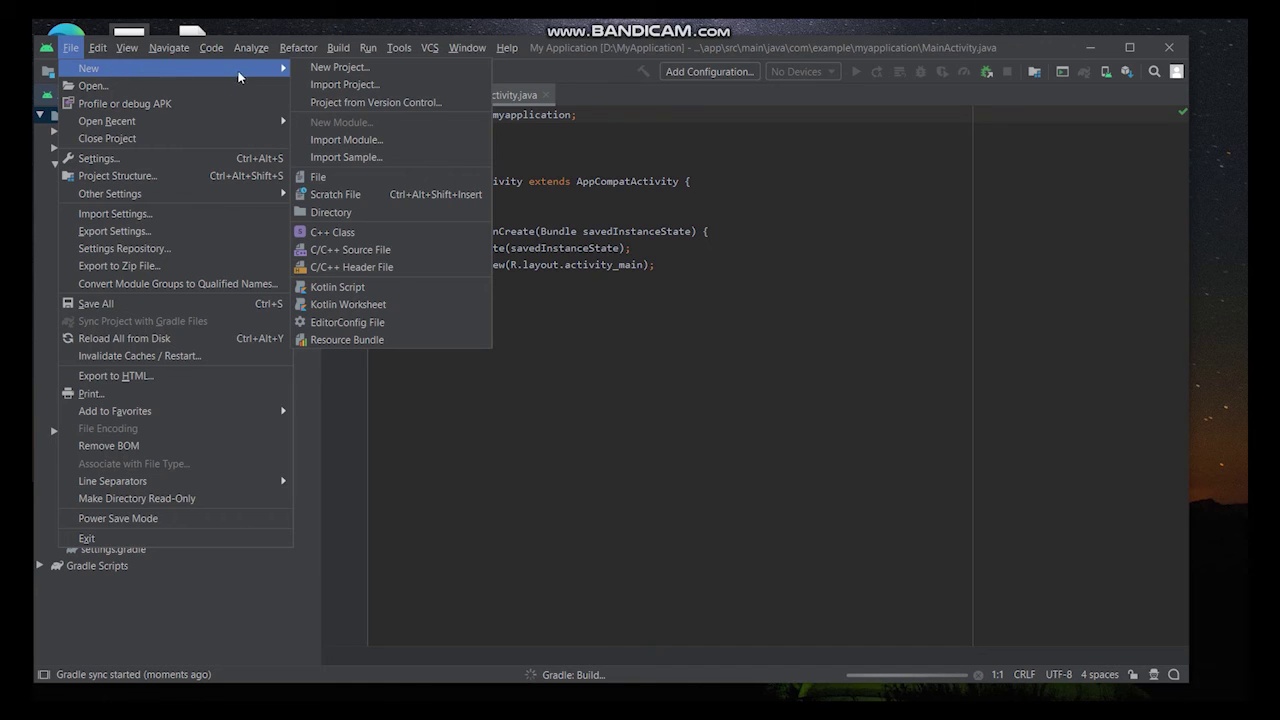
pyautogui.click(322, 68)
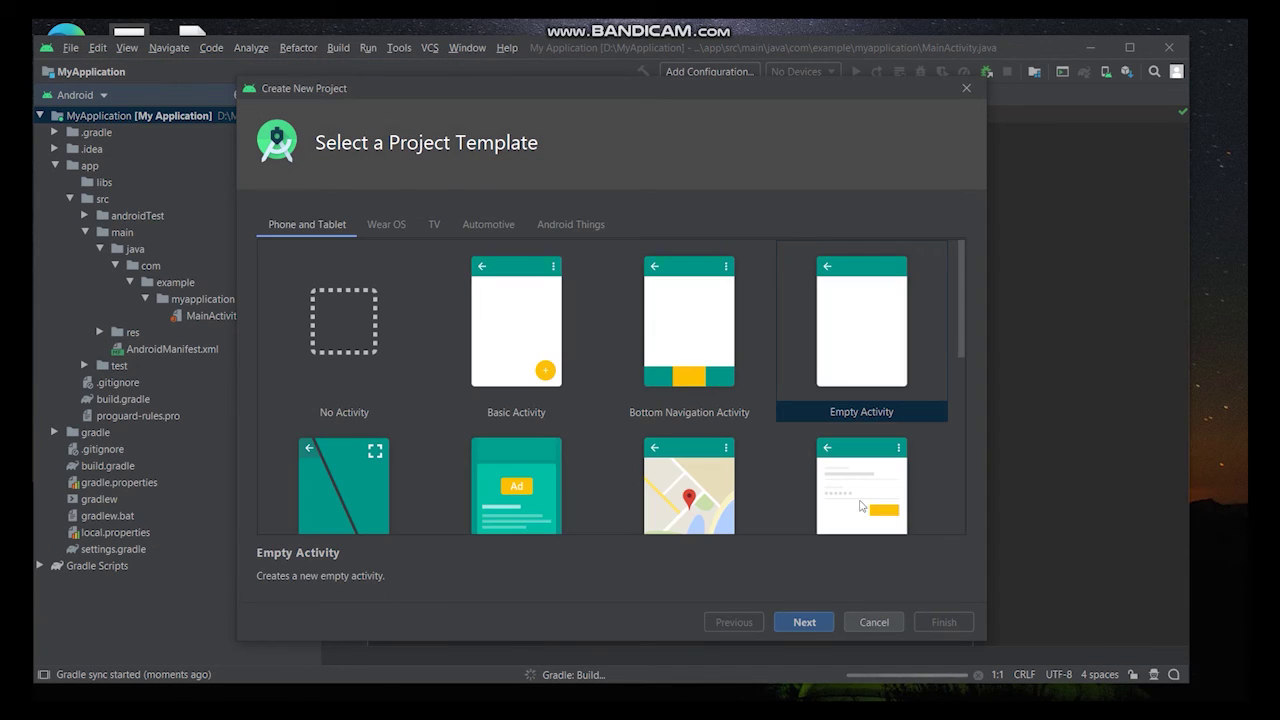
pyautogui.click(808, 622)
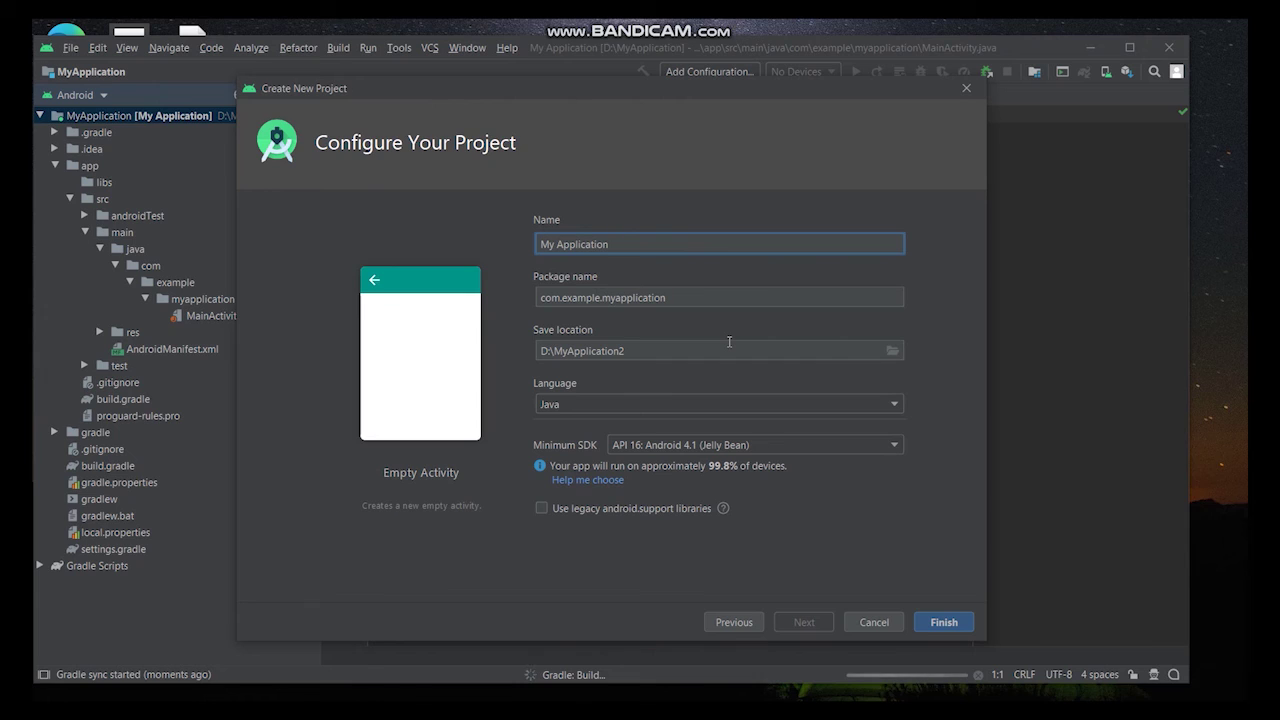
pyautogui.write('1')
pyautogui.click(938, 627)
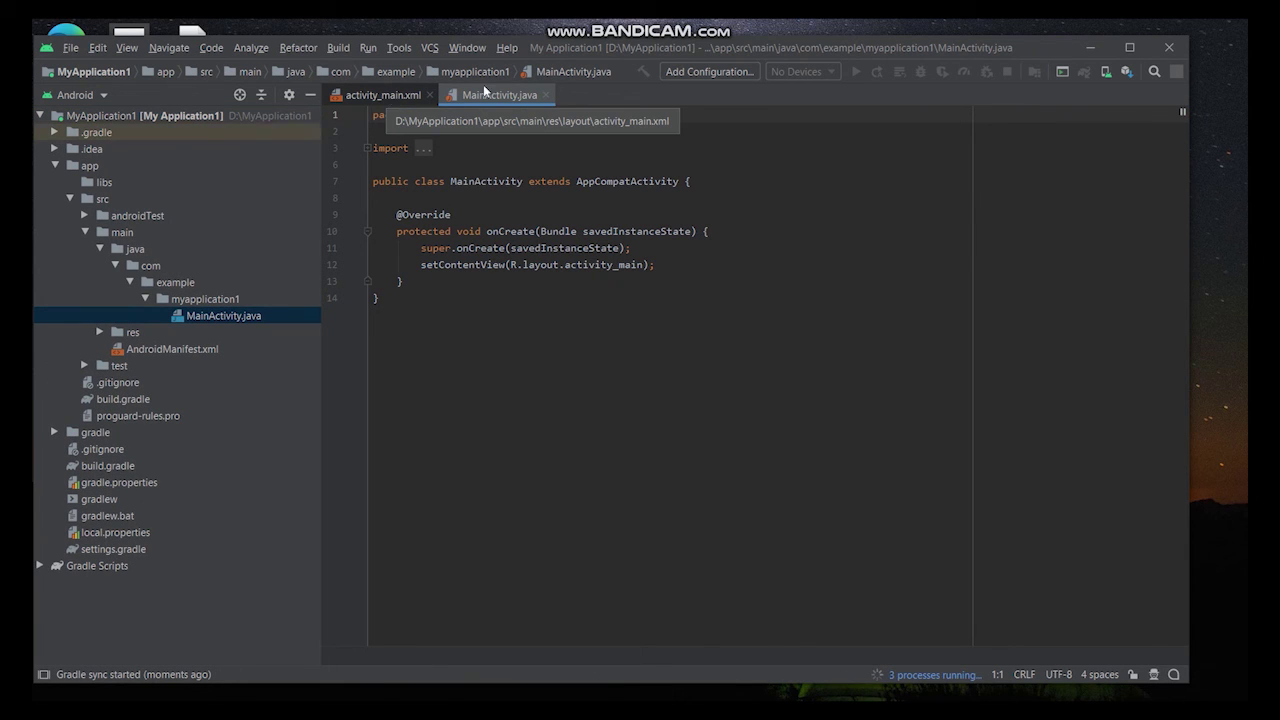
# Step: Open activity_main.xml, enlarge the Android Studio window, and show the layout's code and design side by side
pyautogui.click(403, 94)
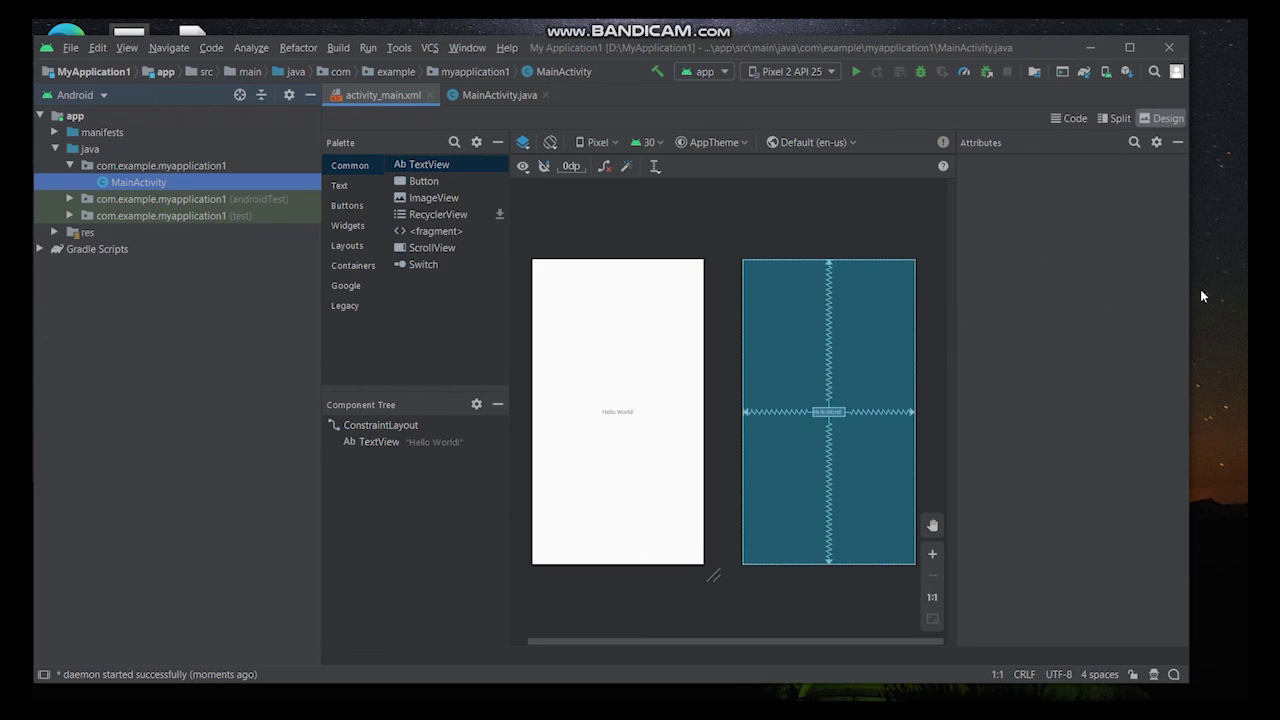
pyautogui.moveTo(1189, 291); pyautogui.dragTo(1245, 294)
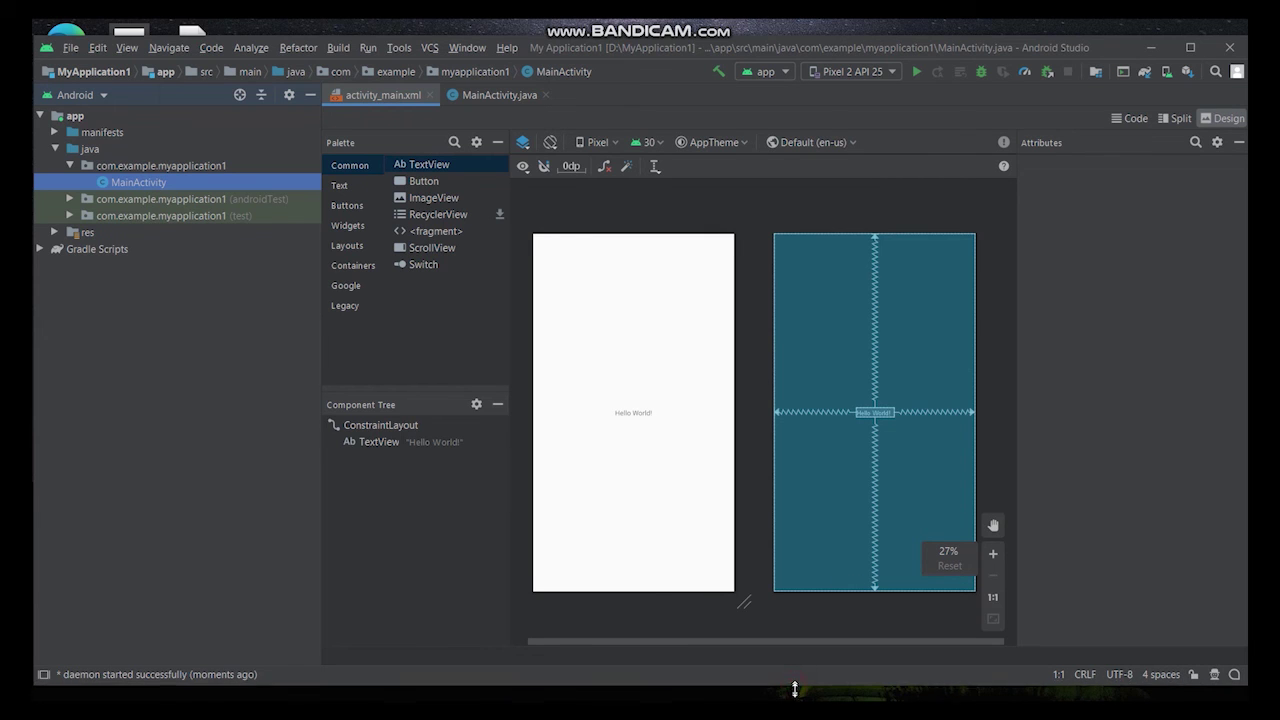
pyautogui.moveTo(795, 688); pyautogui.dragTo(795, 710)
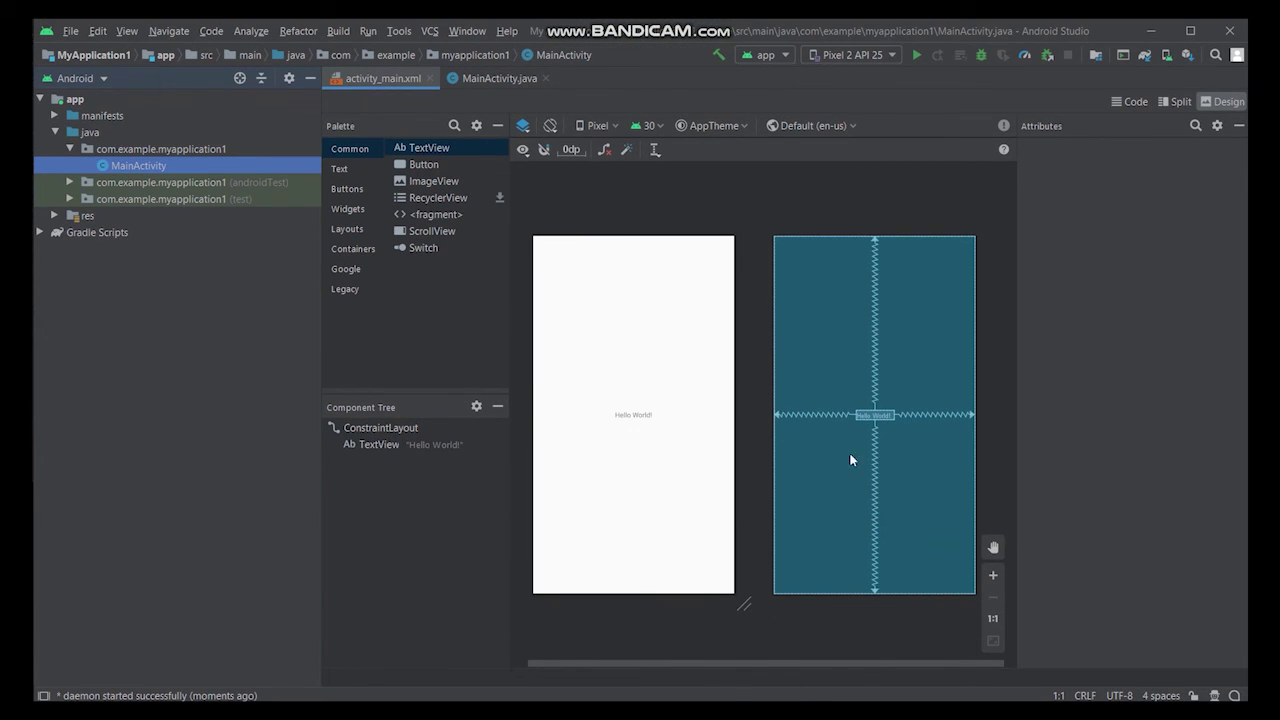
pyautogui.click(1173, 104)
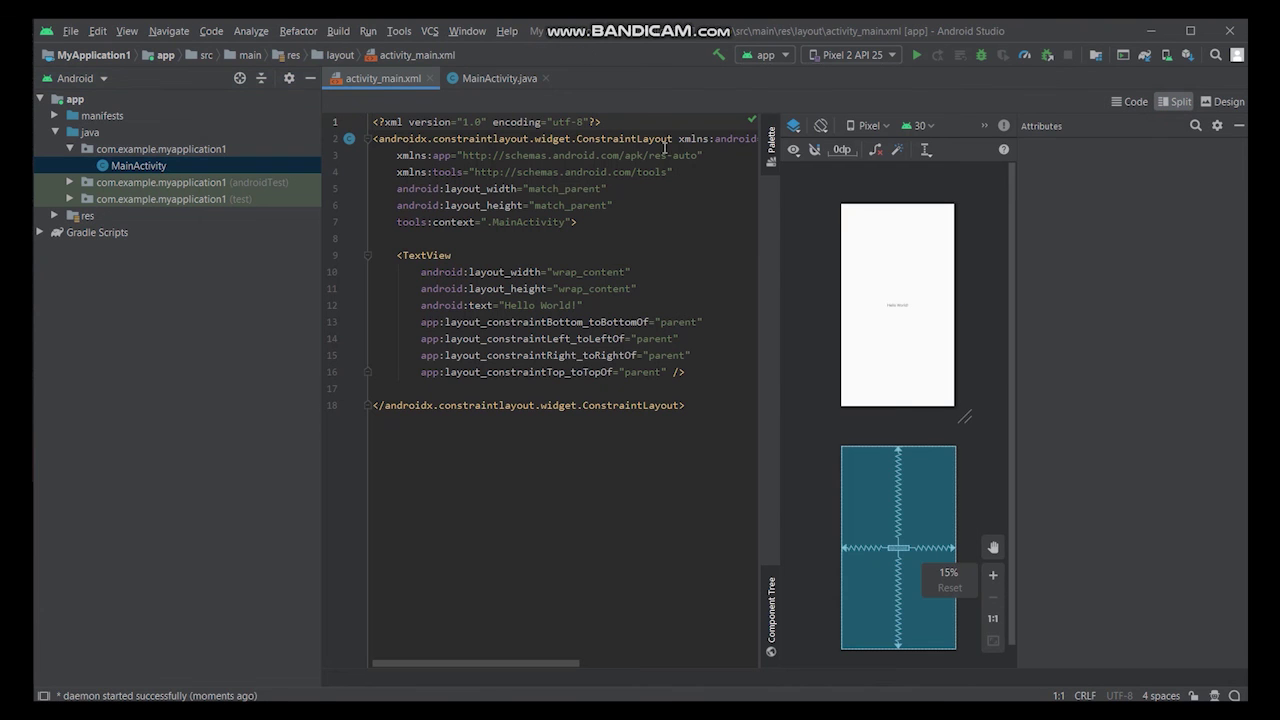
# Step: Examine the TextView's text attribute in activity_main.xml and the onCreate code in MainActivity.java
pyautogui.click(571, 305)
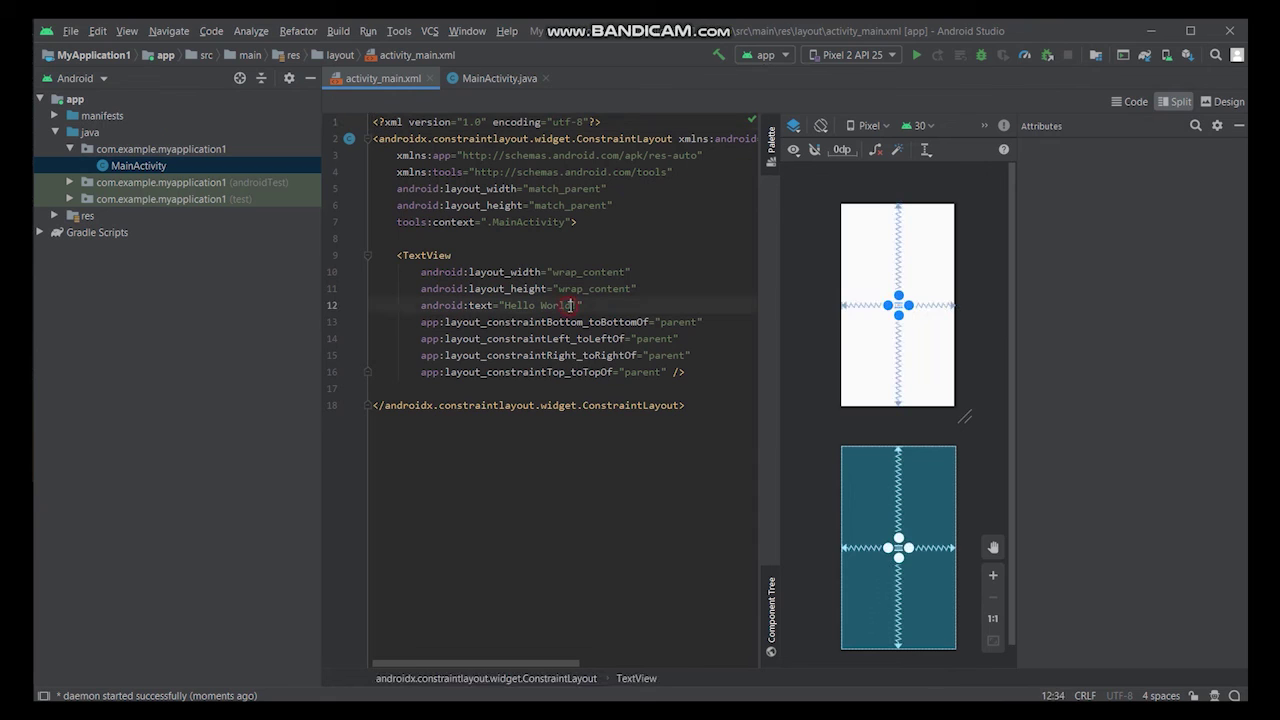
pyautogui.keyDown('shift'); pyautogui.click(505, 305); pyautogui.keyUp('shift')
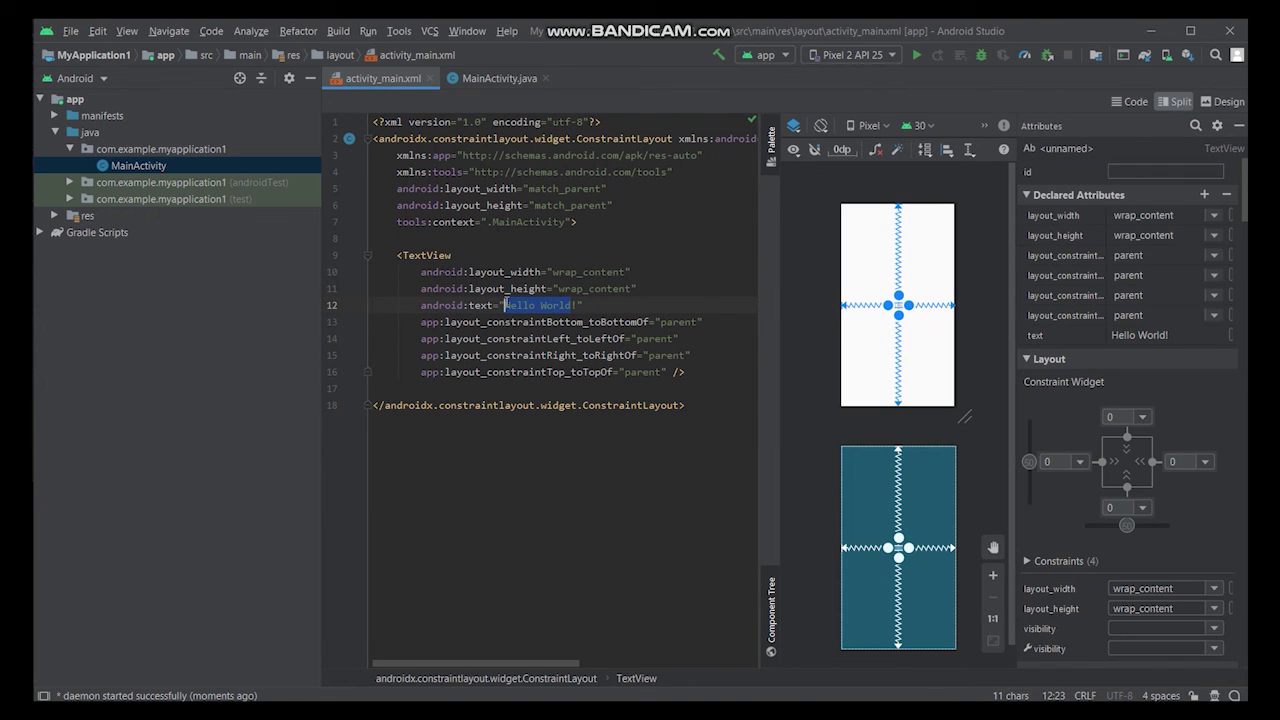
pyautogui.click(591, 304)
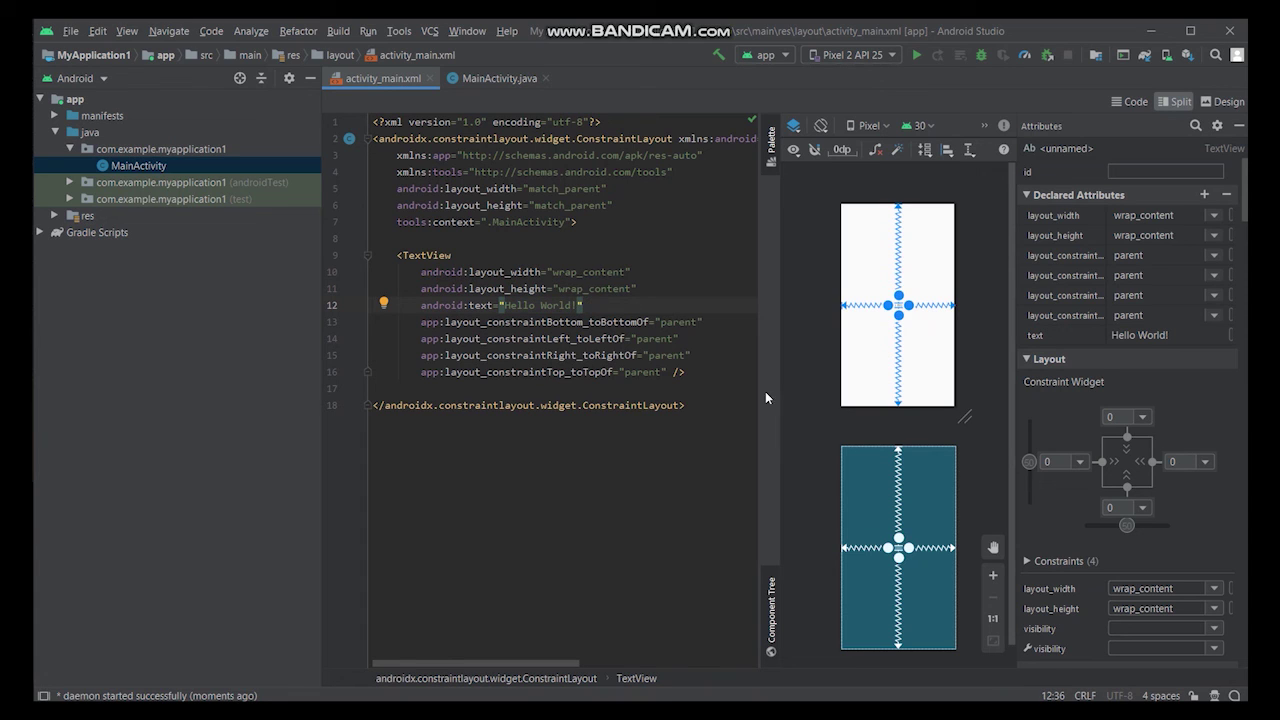
pyautogui.click(478, 78)
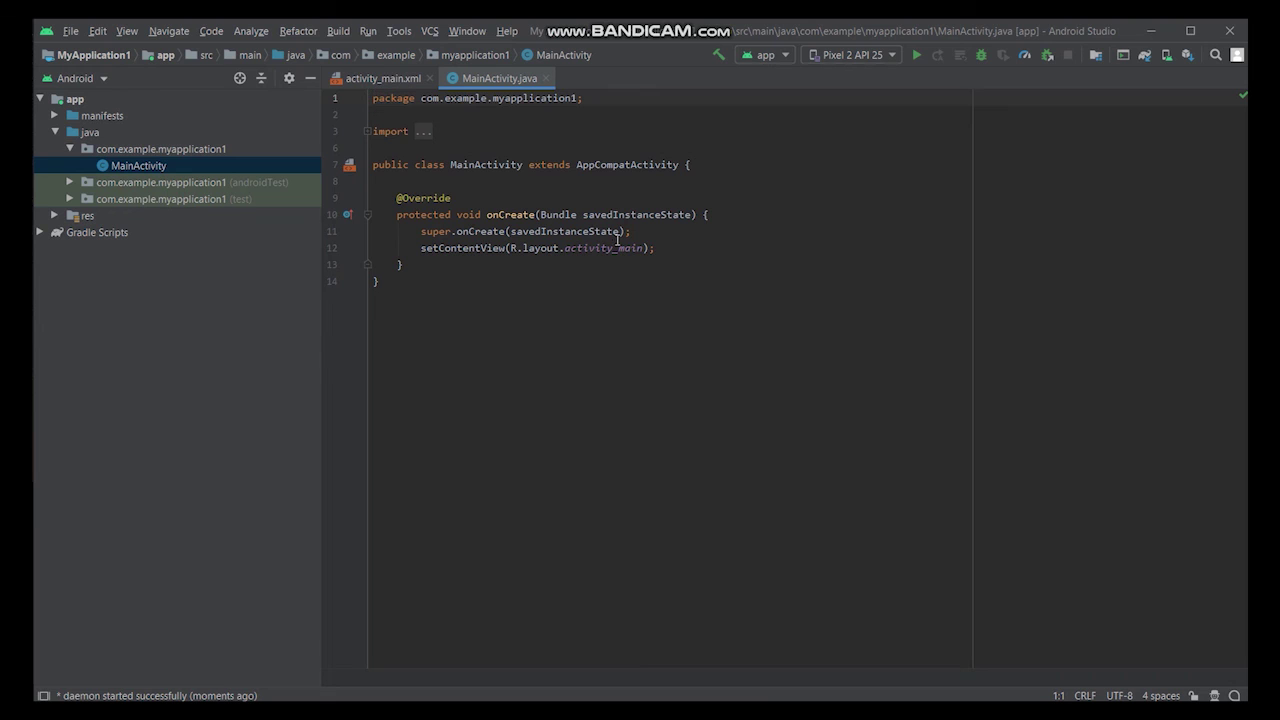
pyautogui.click(385, 78)
pyautogui.click(560, 305)
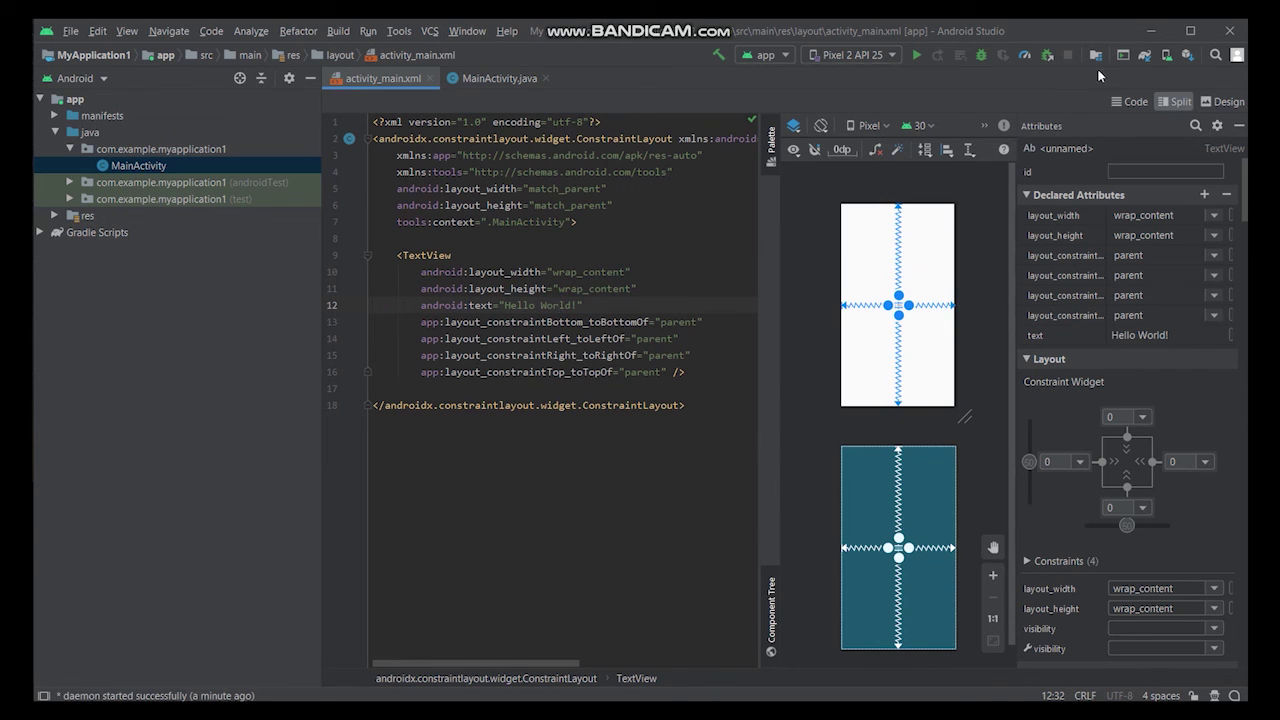
# Step: Run the app on the Pixel 2 API 25 virtual device and check its output against the TextView text in activity_main.xml
pyautogui.click(917, 56)
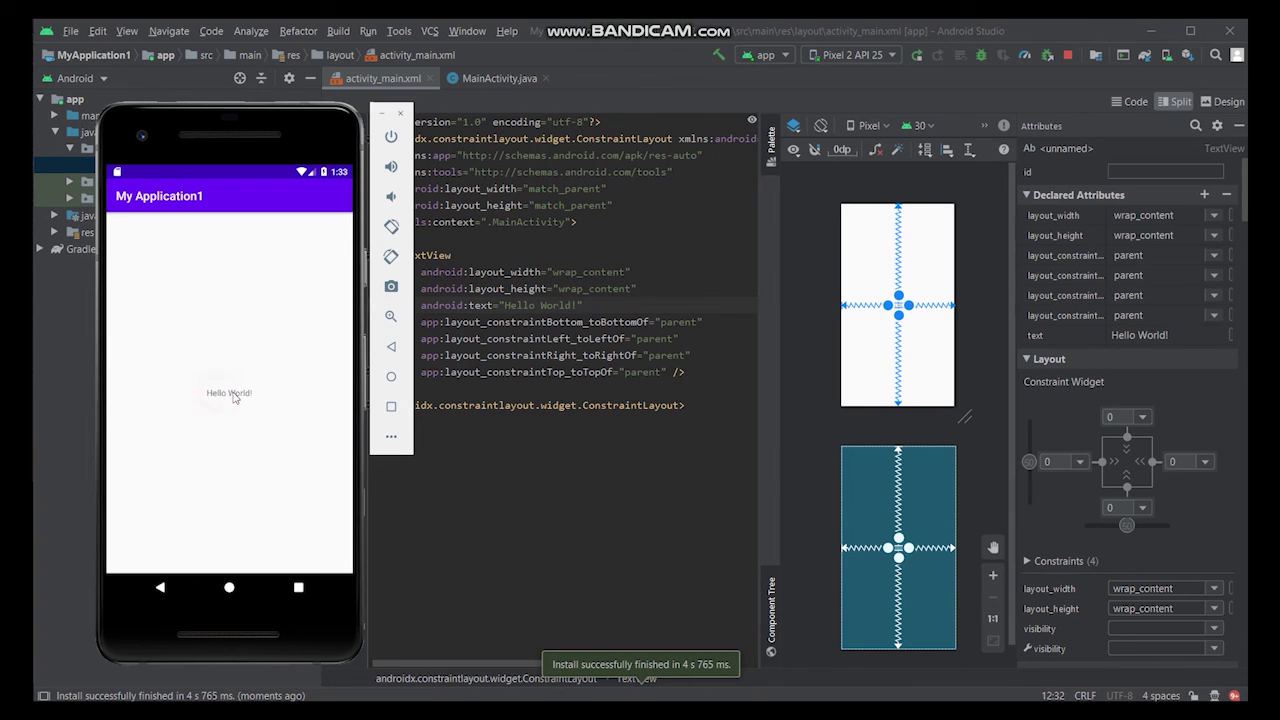
pyautogui.click(577, 304)
pyautogui.moveTo(572, 305); pyautogui.dragTo(553, 305)
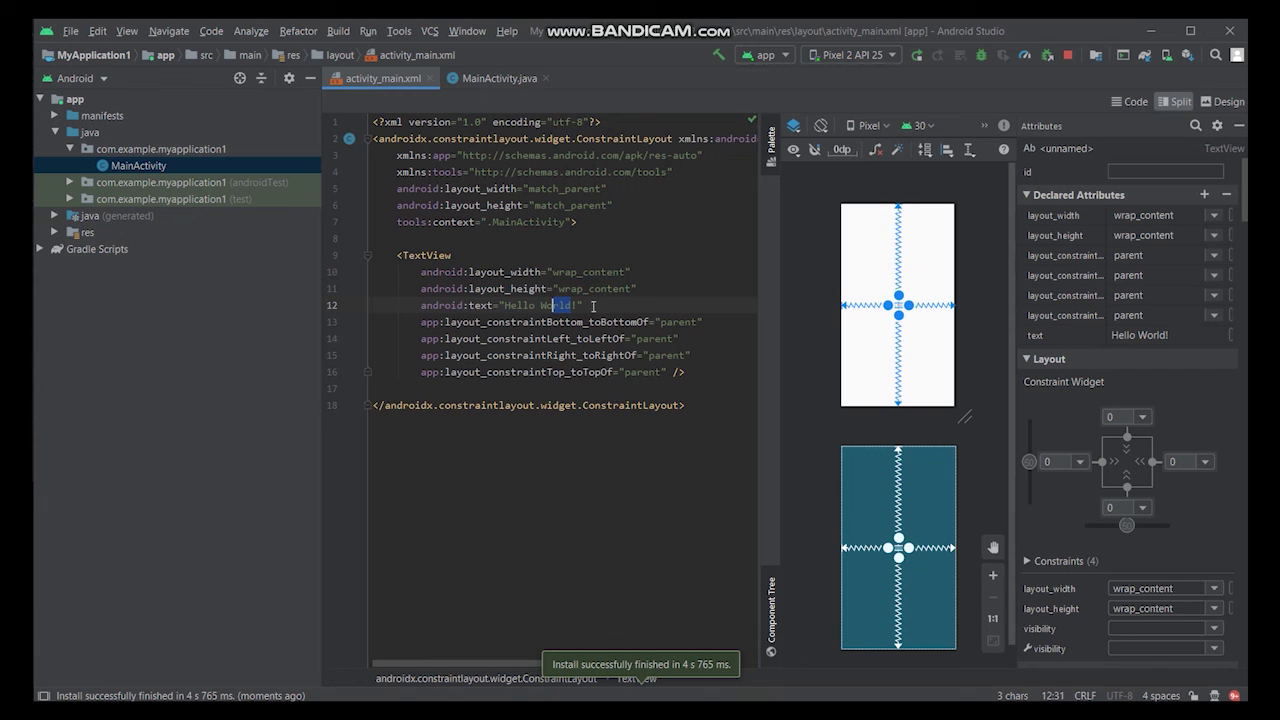
pyautogui.click(592, 305)
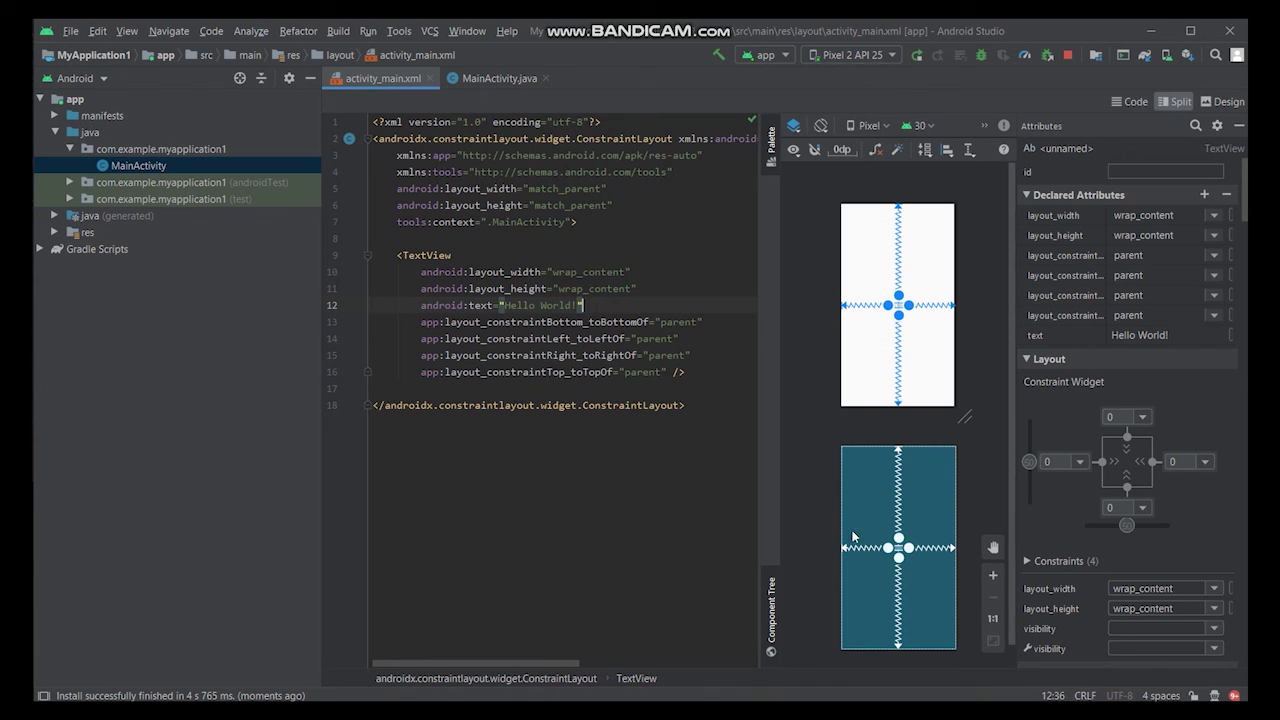
pyautogui.click(1068, 700)
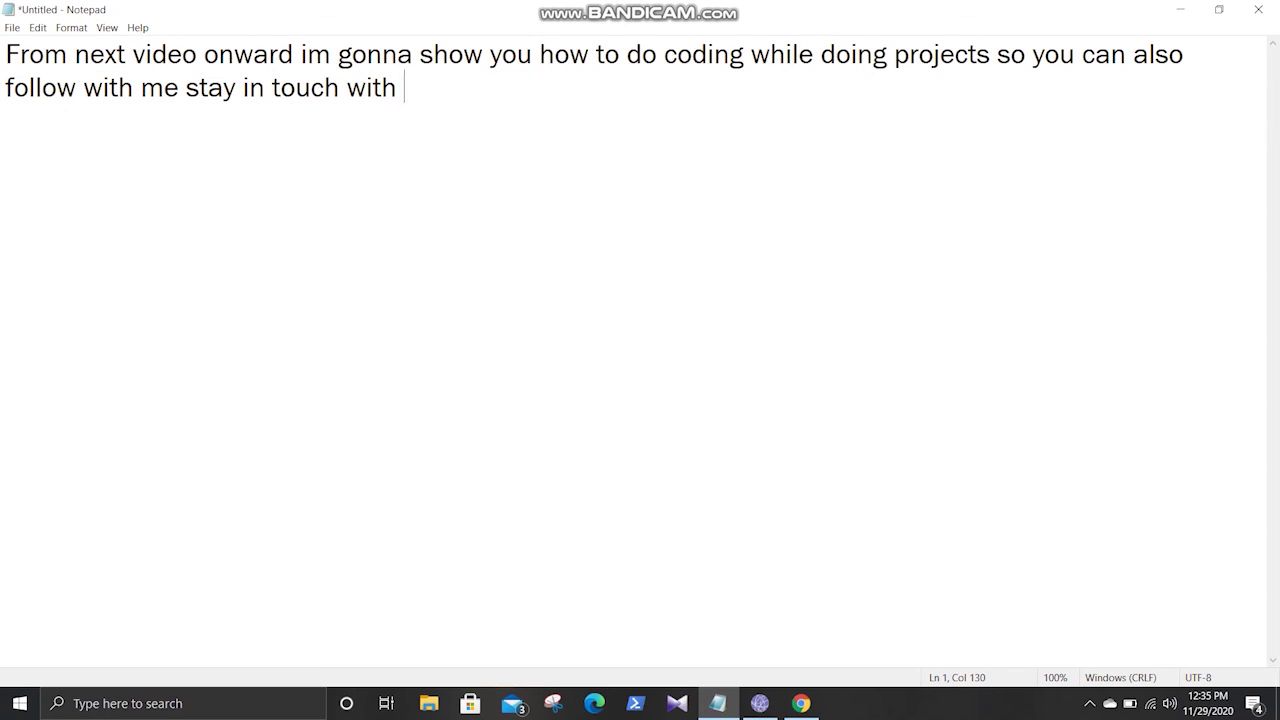
# Step: In Notepad, complete the closing note about the next videos with "this channel cheers!....."
pyautogui.write('this channel ')
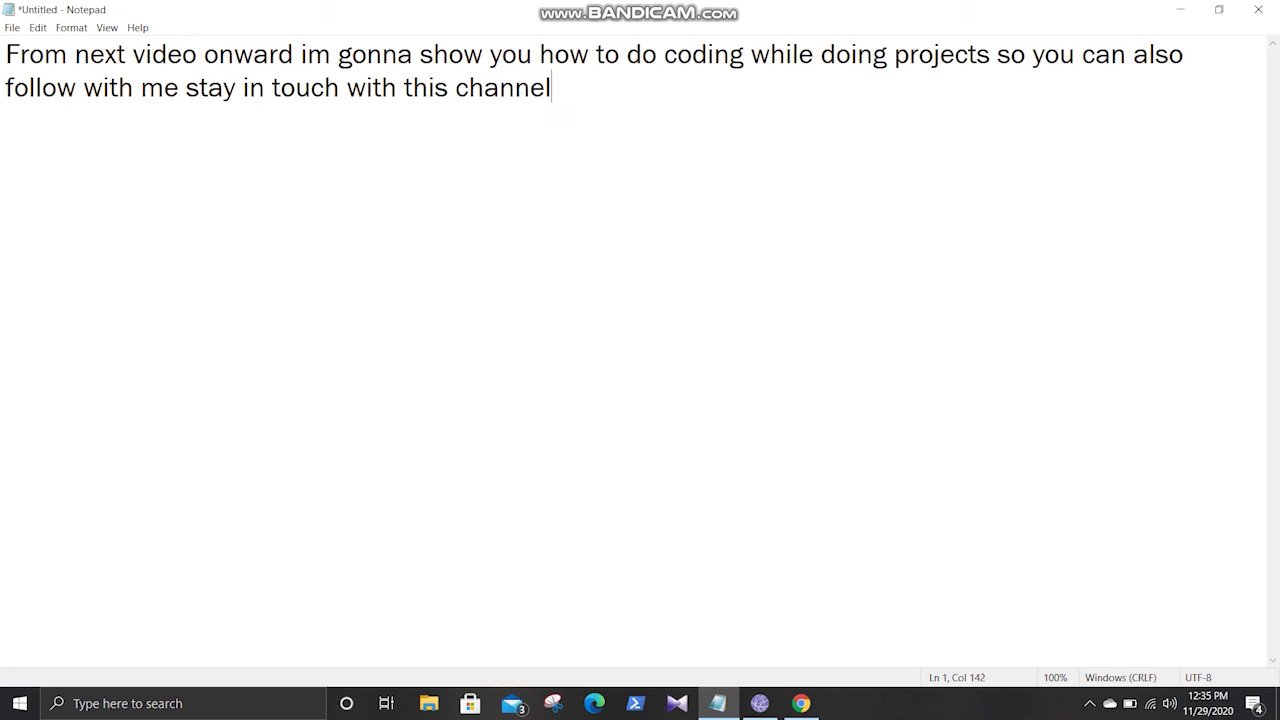
pyautogui.write('cheers')
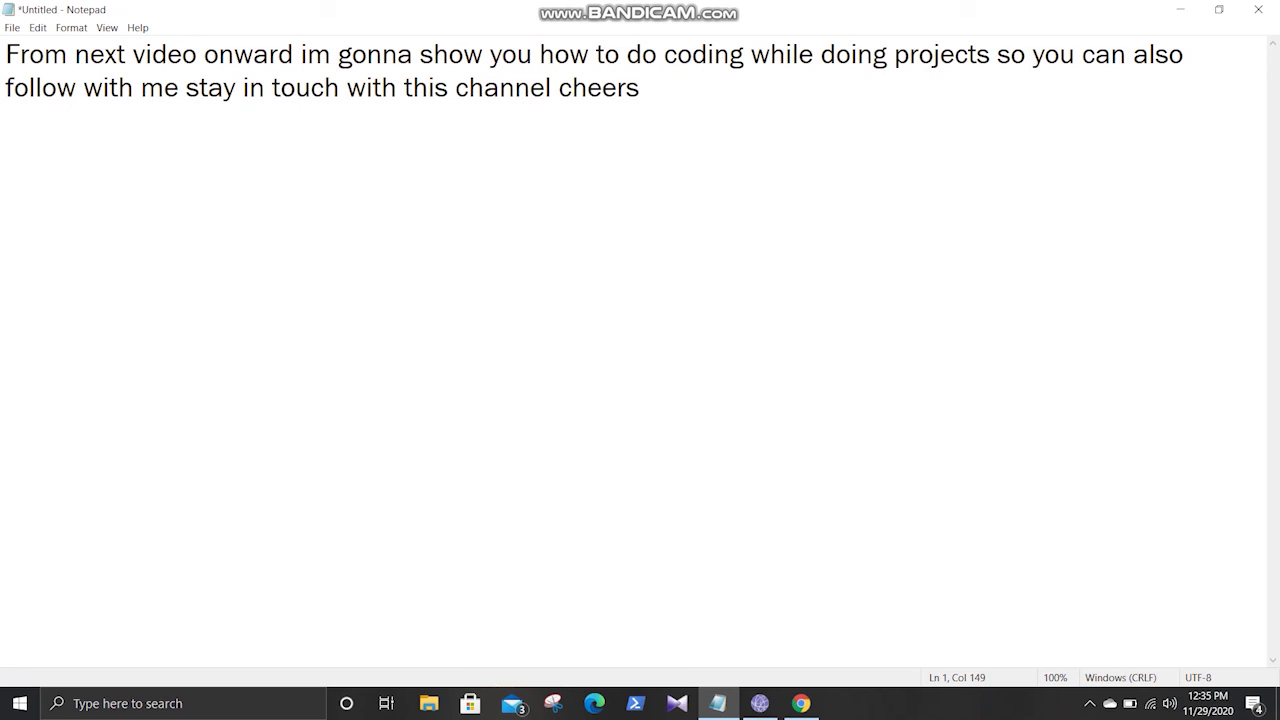
pyautogui.write('!.....')
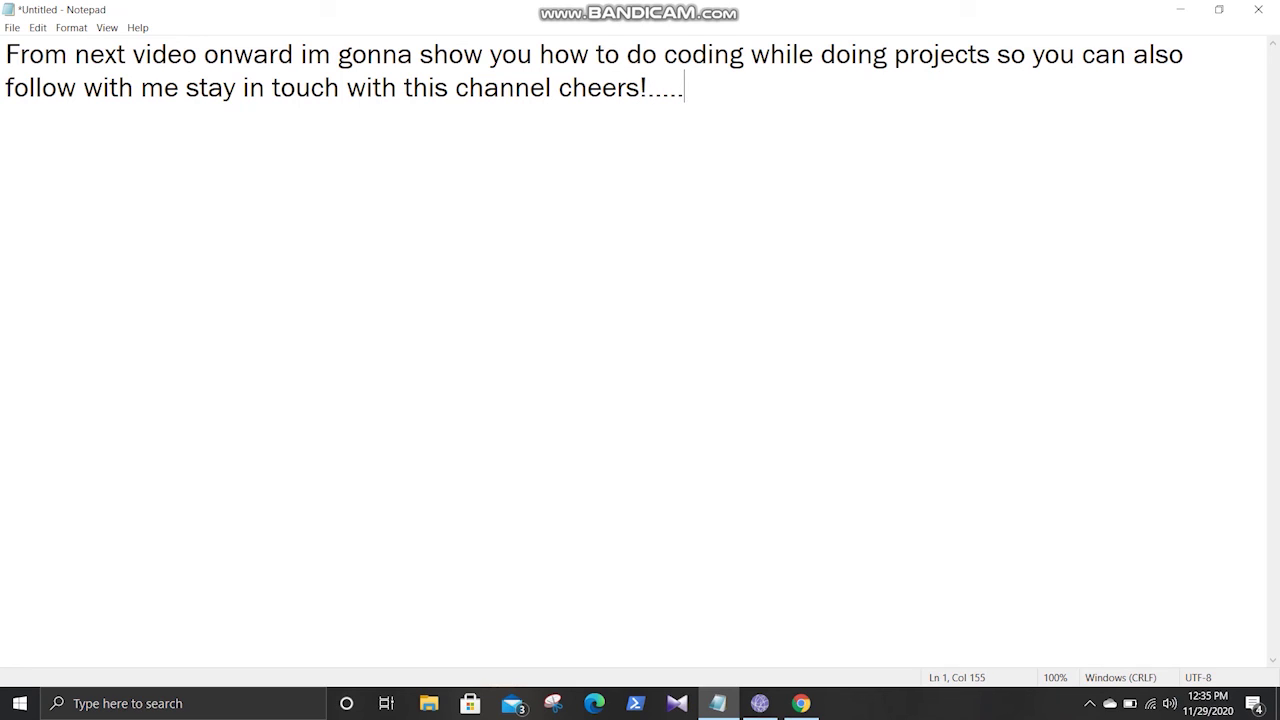